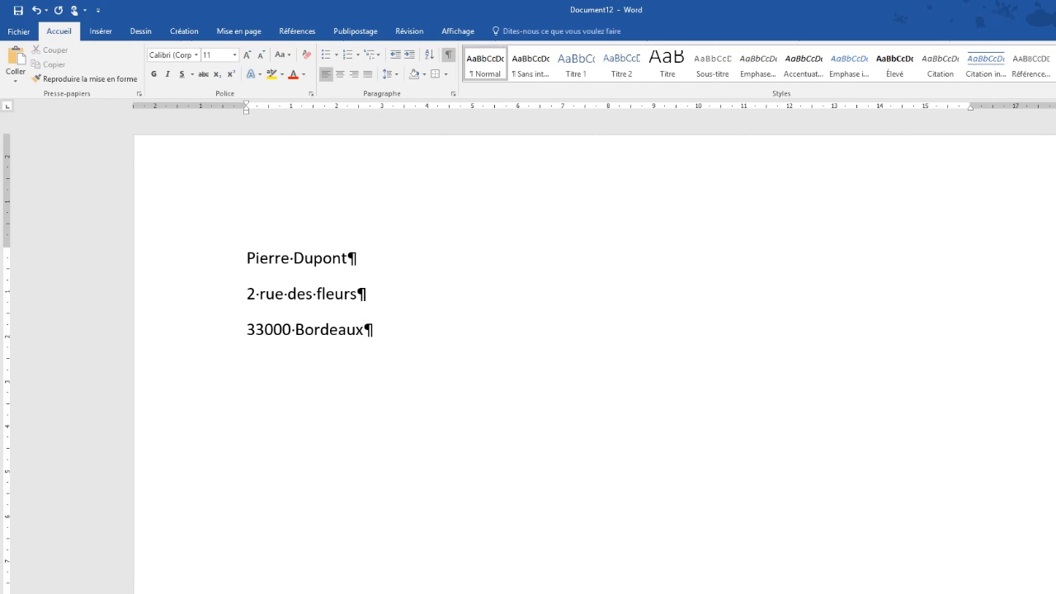
- Below the existing address, enter the same name and postal address as one paragraph of three lines separated by manual line breaks
key(Return)
key(Return)
text(Pierre Dupont)
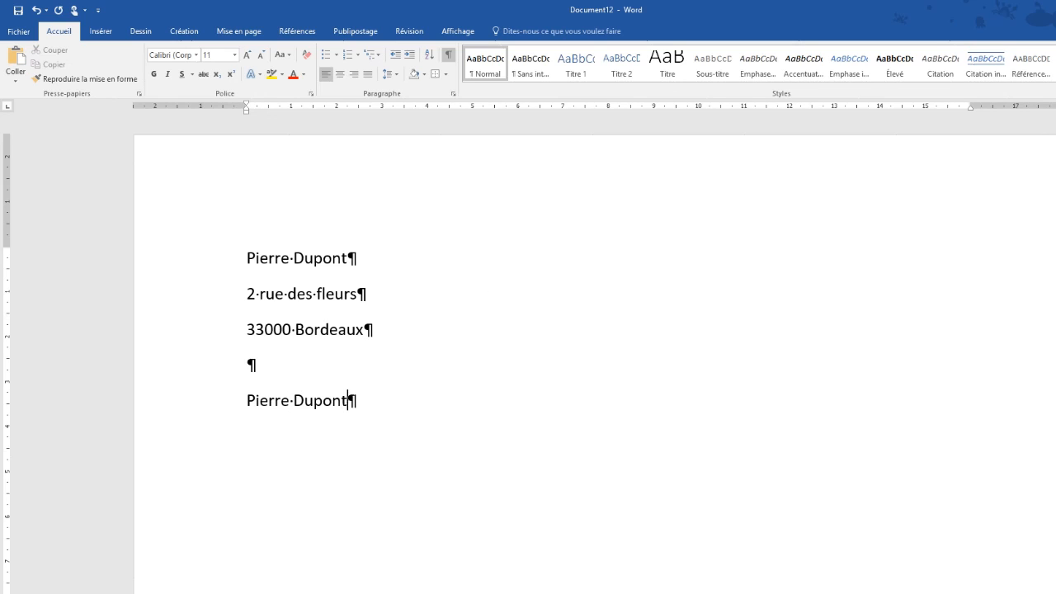
key(shift+Return)
drag(347, 400, 356, 405)
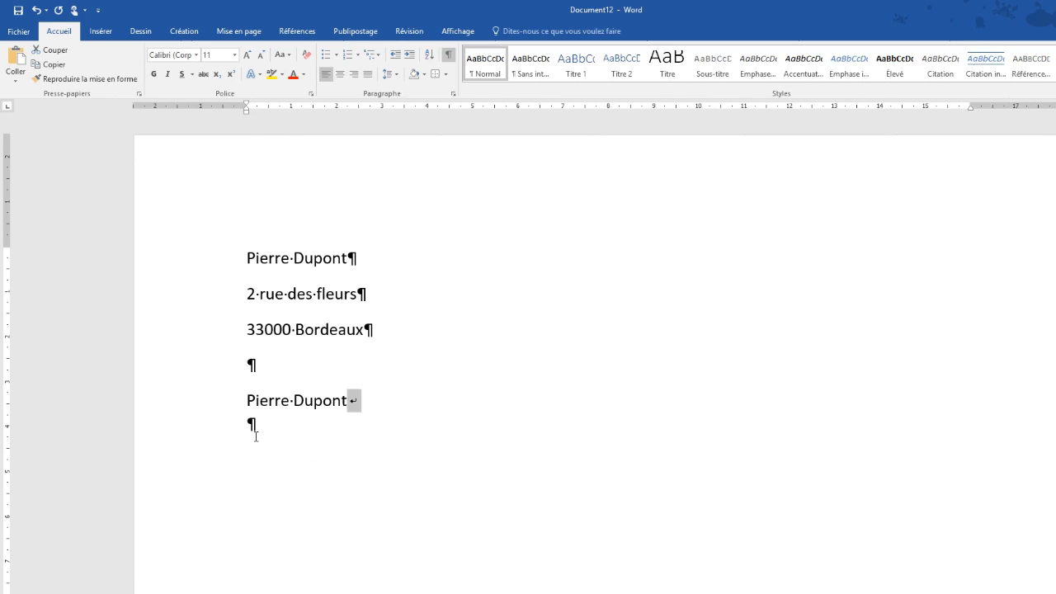
click(257, 425)
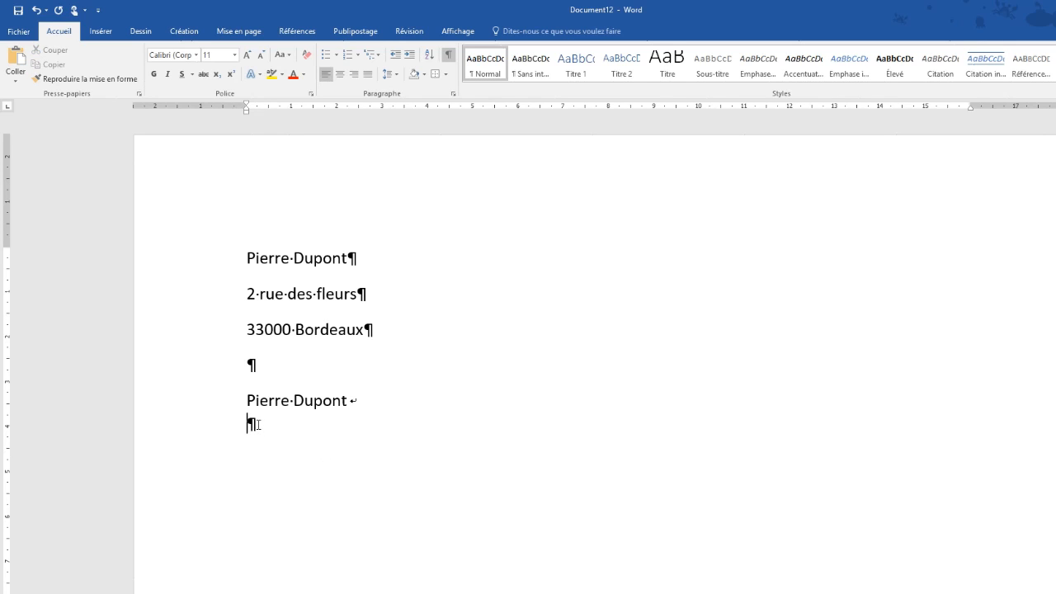
double_click(250, 426)
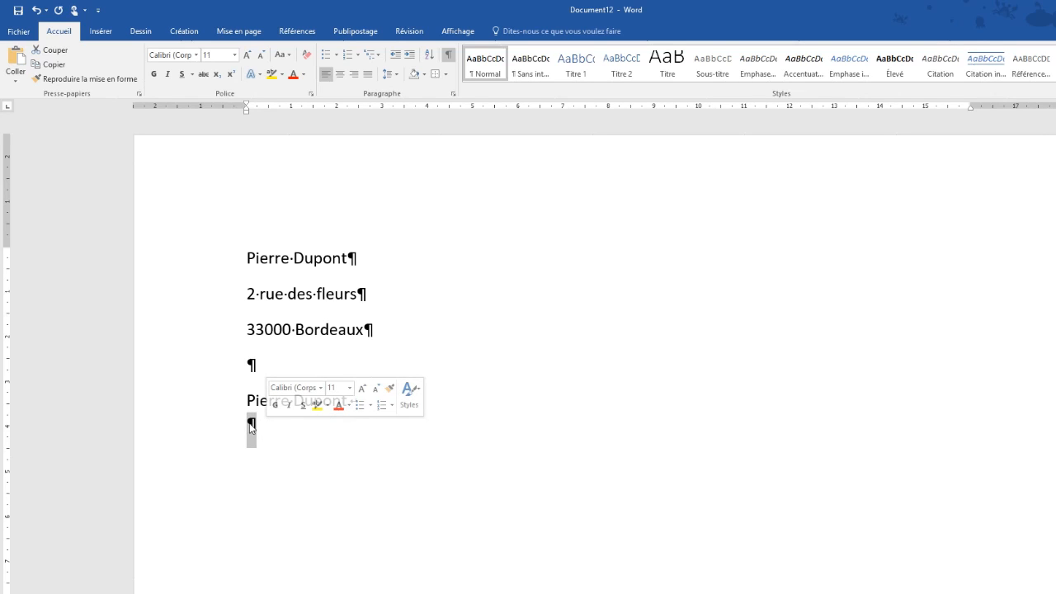
click(250, 425)
text(2 rue des fleurs)
key(shift+Return)
text(33000 Bordeaux)
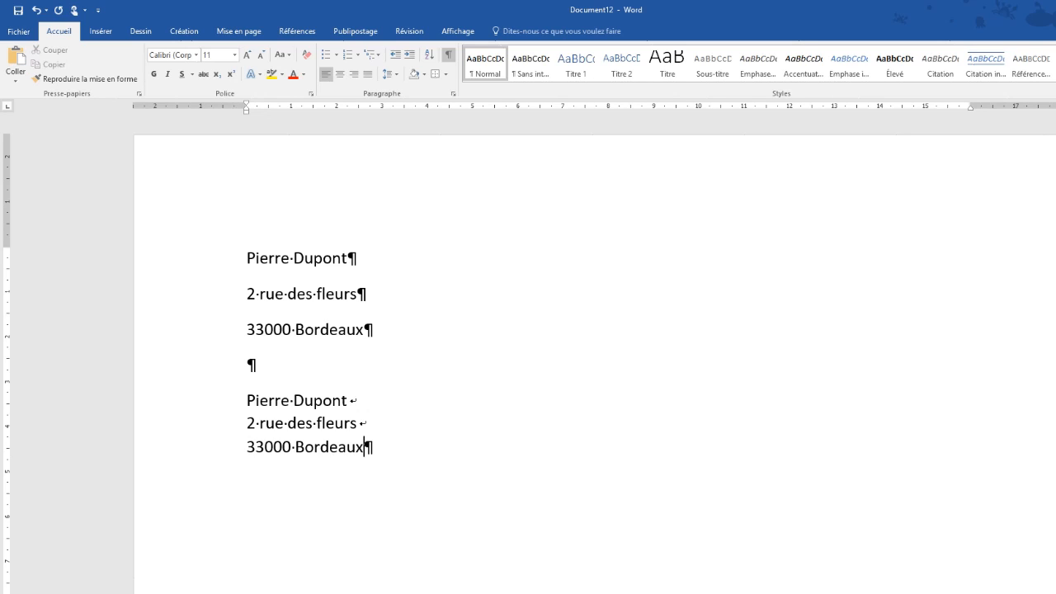
- Try centring the upper address's first line alone, and all three of its paragraphs together, undoing each alignment
click(291, 260)
click(339, 78)
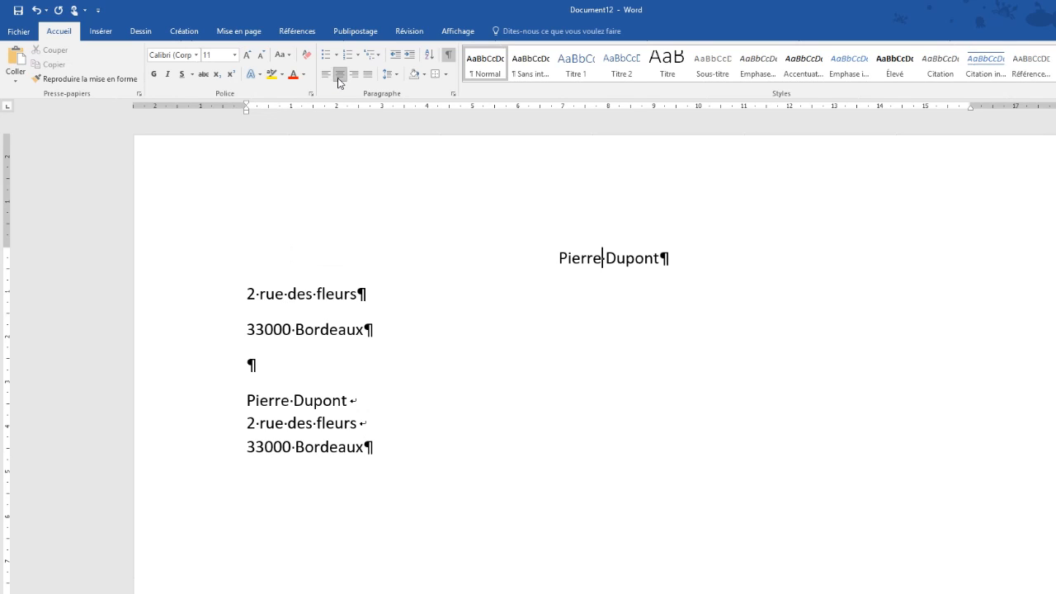
click(36, 11)
drag(207, 259, 219, 330)
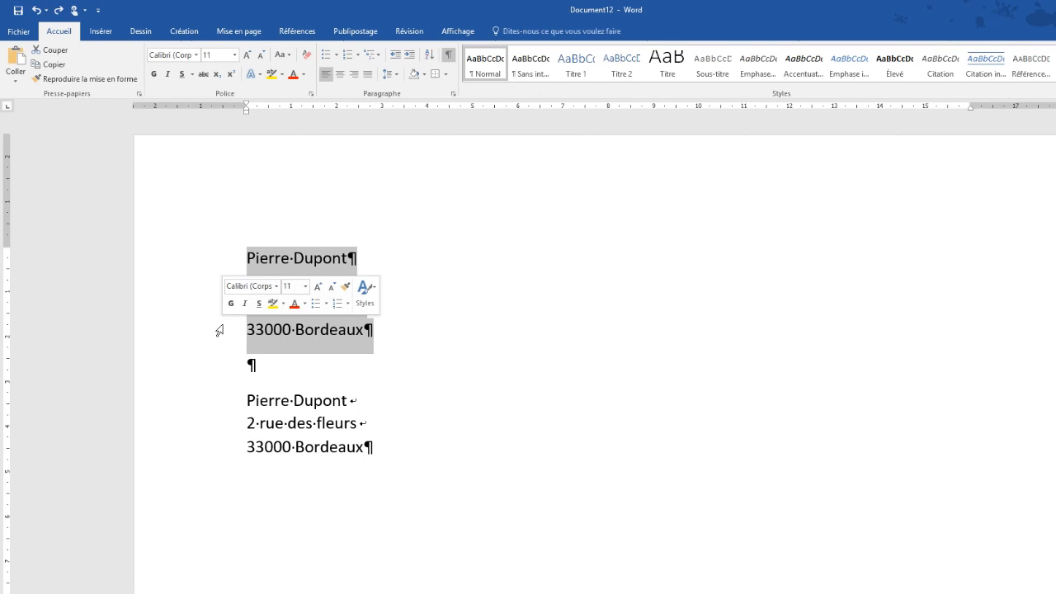
click(345, 76)
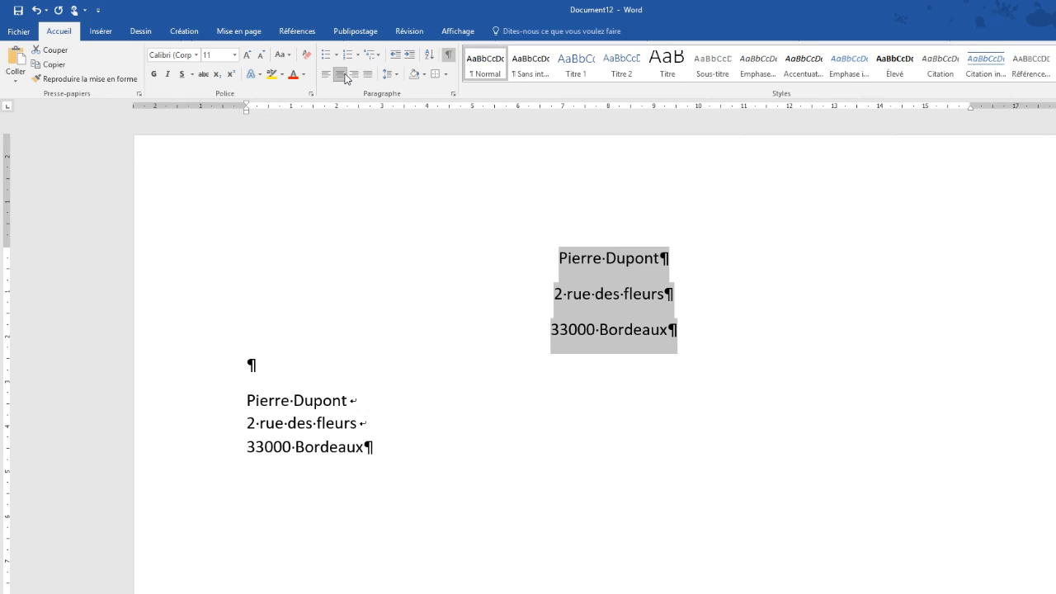
click(36, 11)
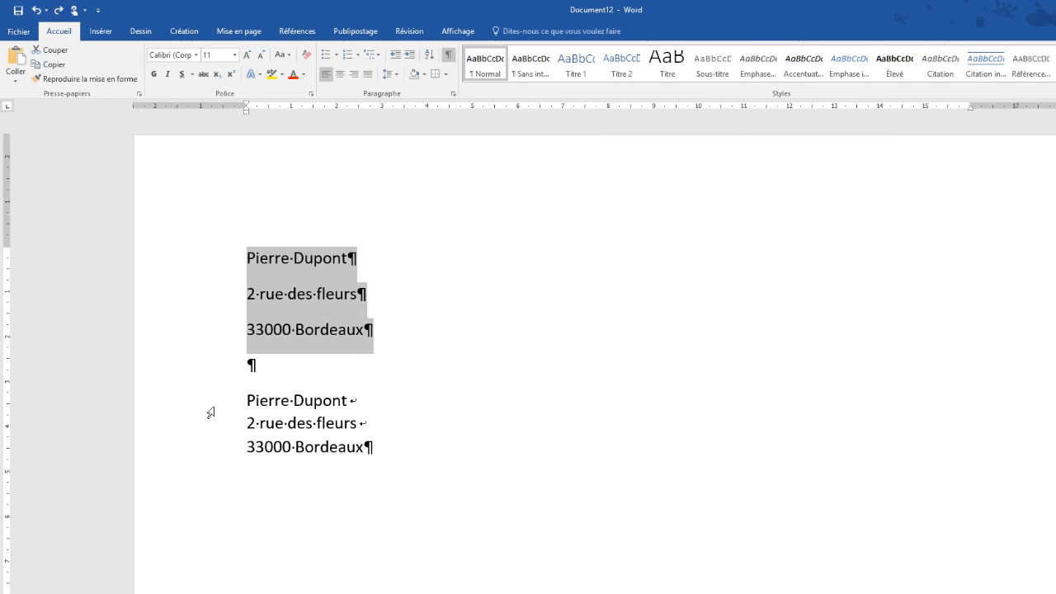
- Try centring the lower, line-broken address block and restore its left alignment
click(296, 398)
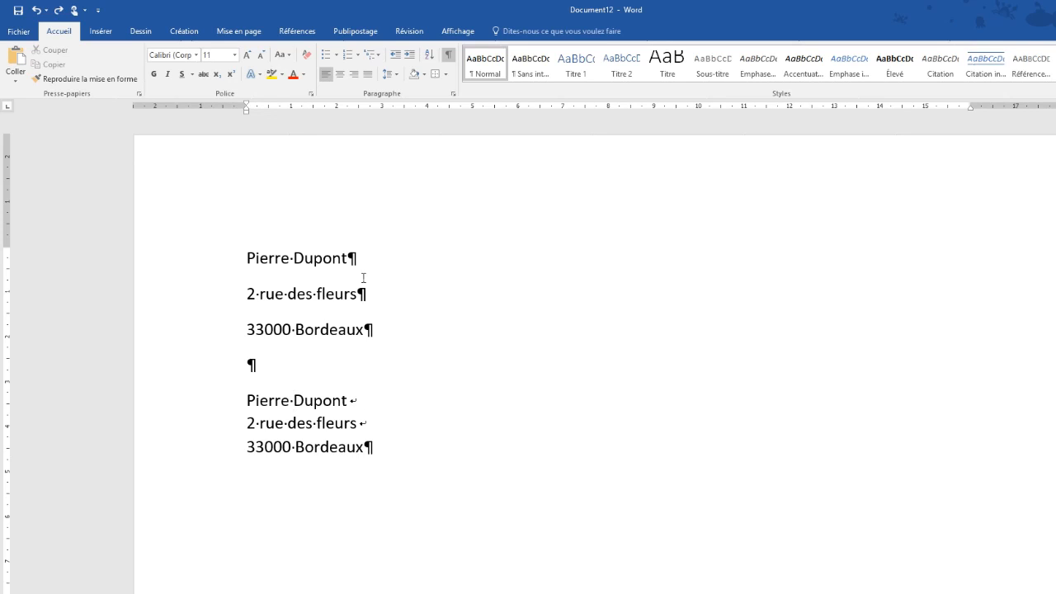
click(340, 74)
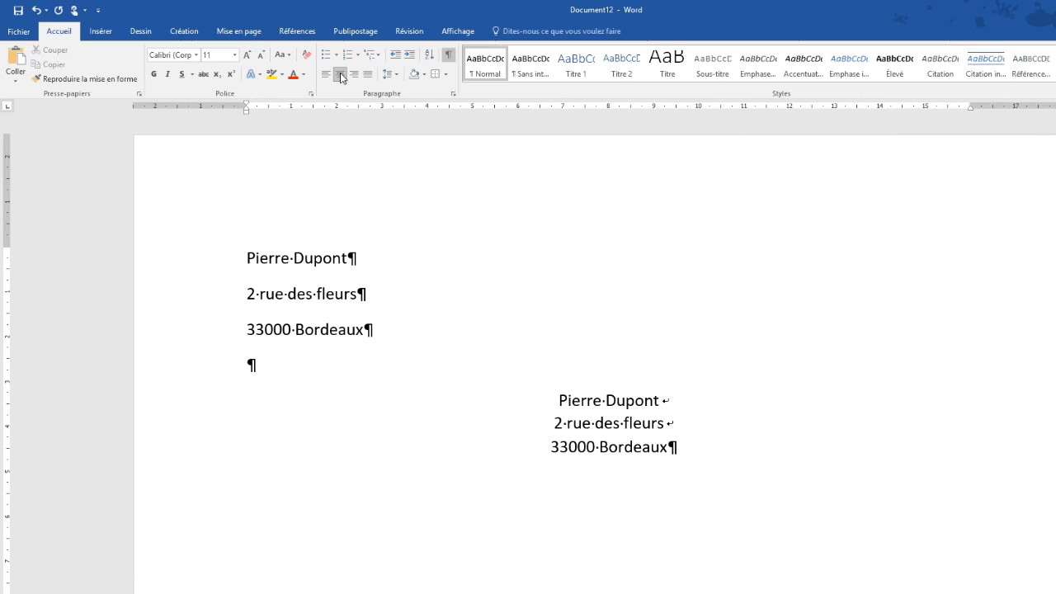
click(340, 75)
- Try a border around the upper address's first line, and one around all three of its paragraphs, undoing each
click(303, 258)
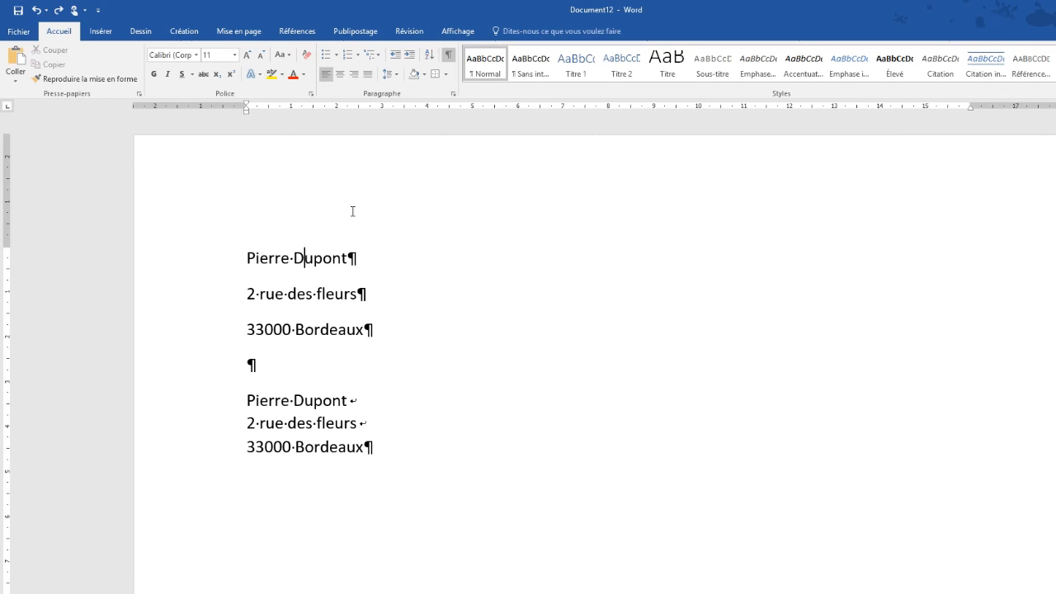
click(442, 75)
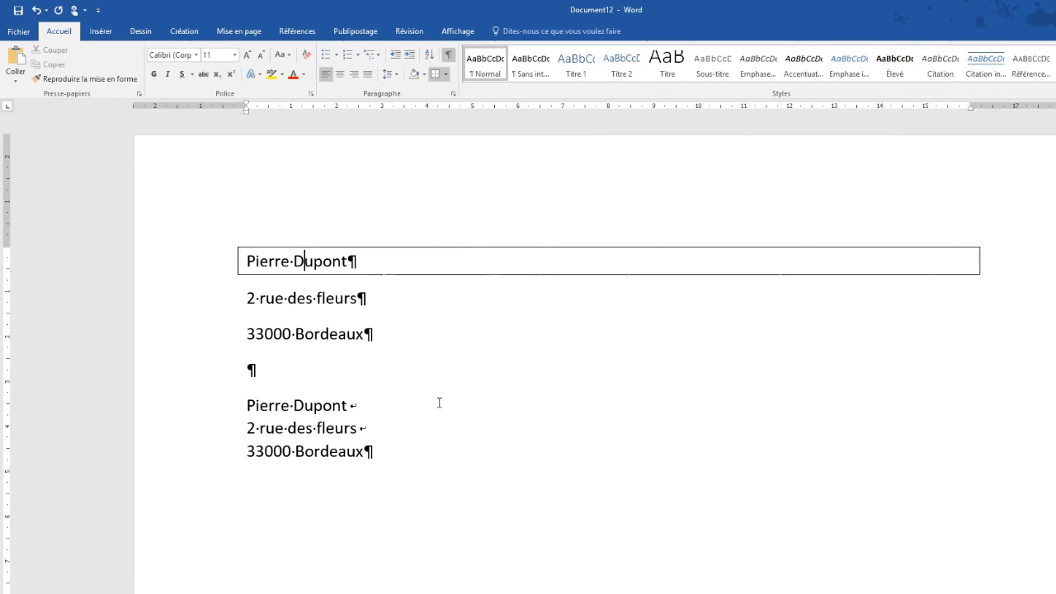
key(ctrl+z)
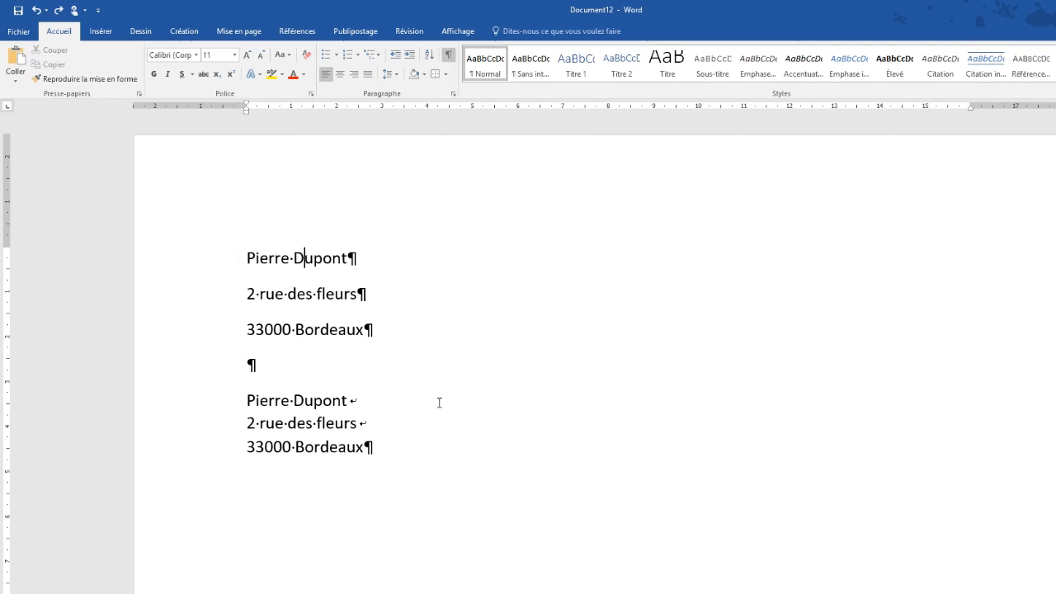
drag(208, 261, 212, 335)
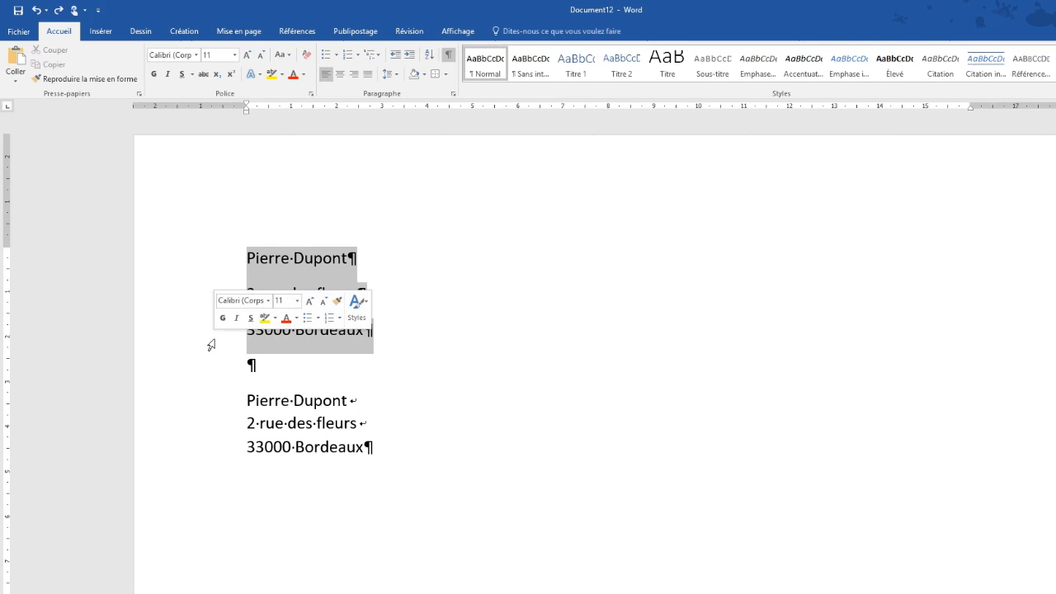
click(435, 74)
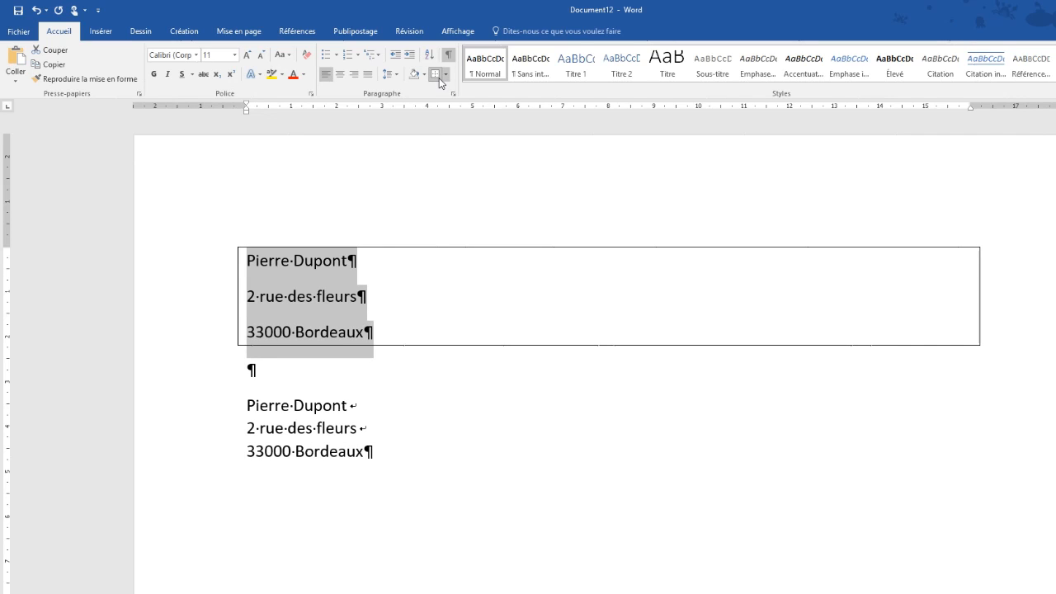
key(ctrl+z)
- Try a border around the lower, line-broken address block
click(361, 240)
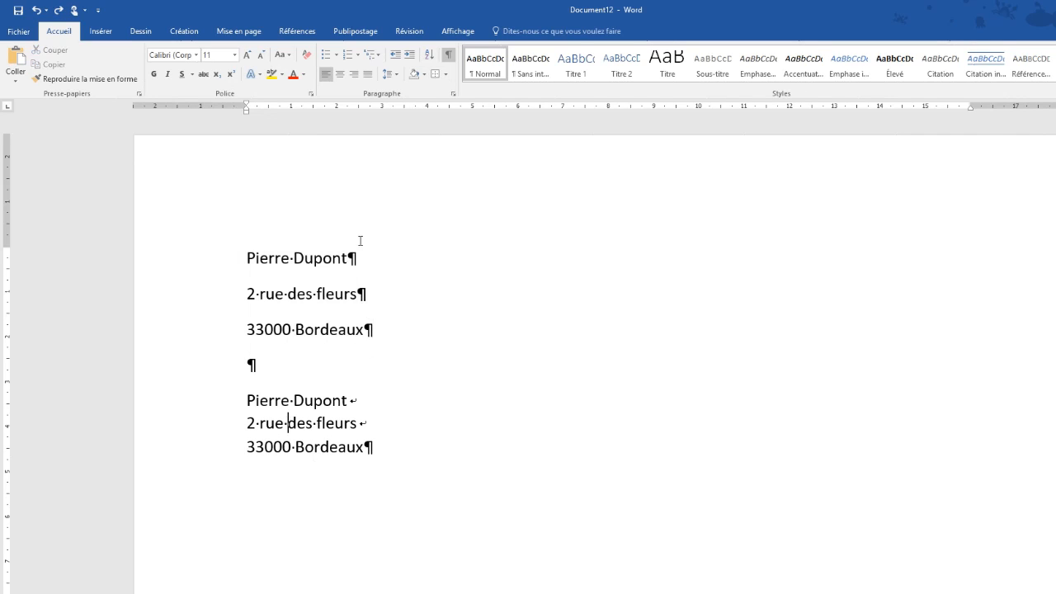
click(436, 75)
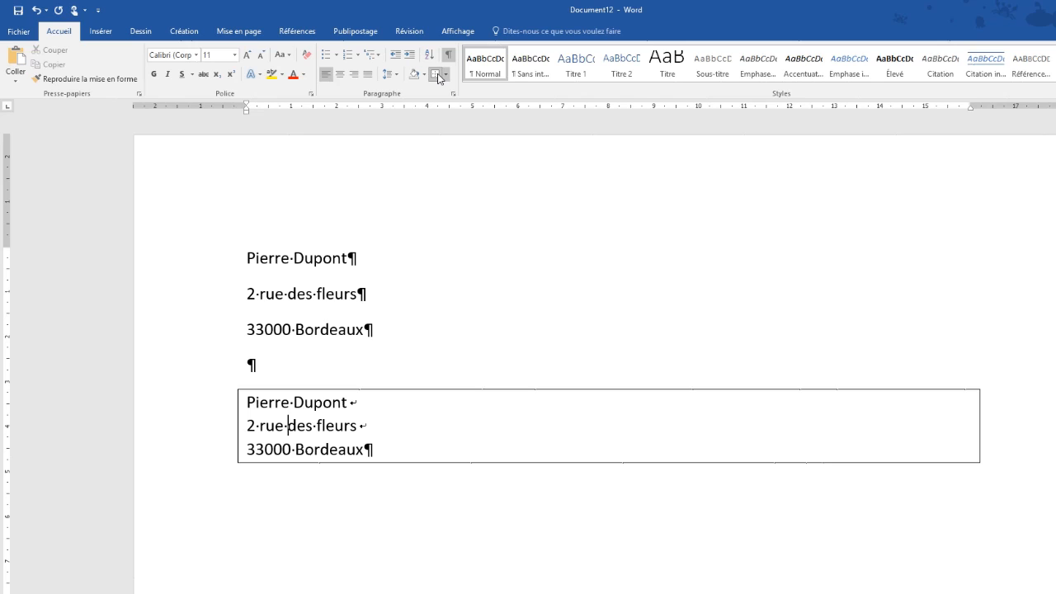
click(437, 75)
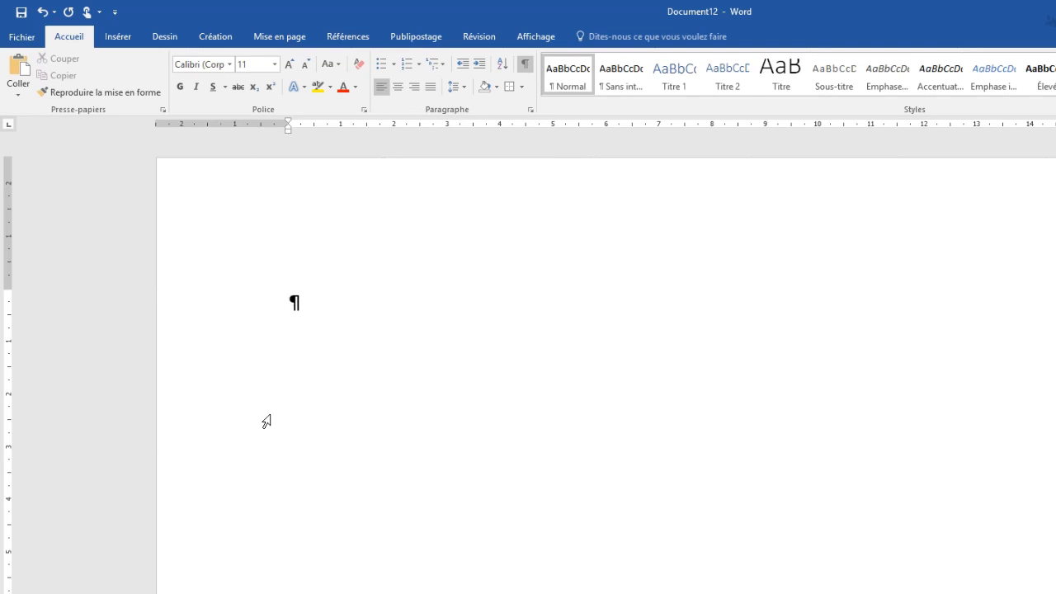
- Start a dash-bulleted list on the blank page with two first names as its items
text(-)
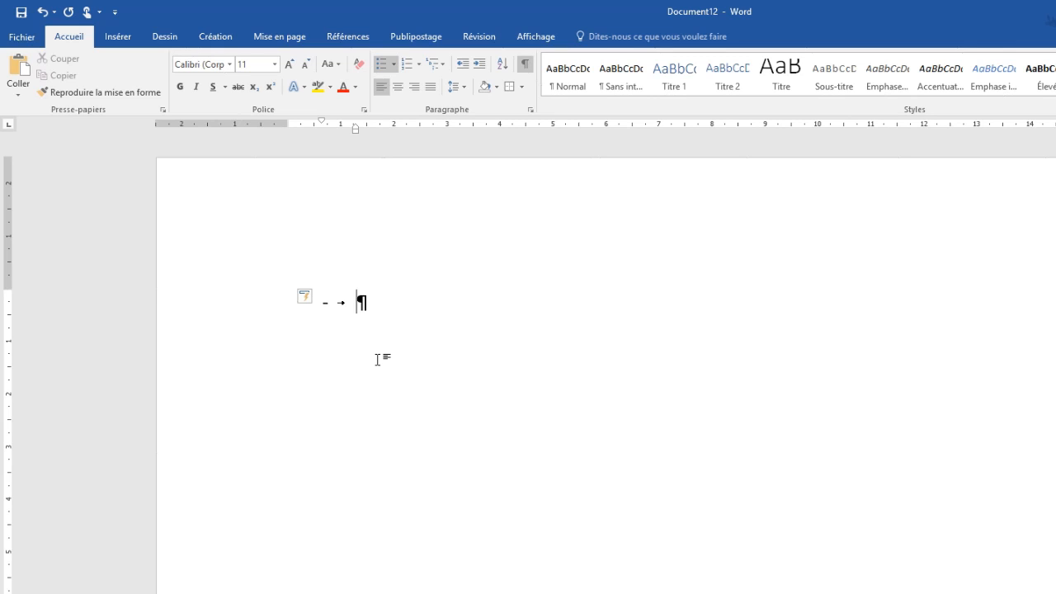
text(Pierre)
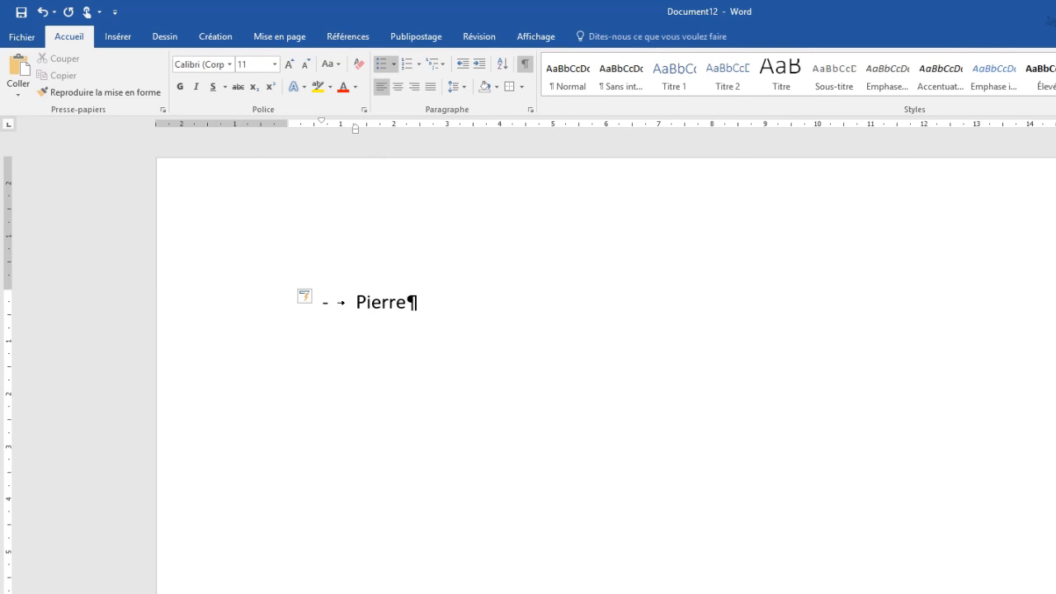
key(Return)
text(Paul)
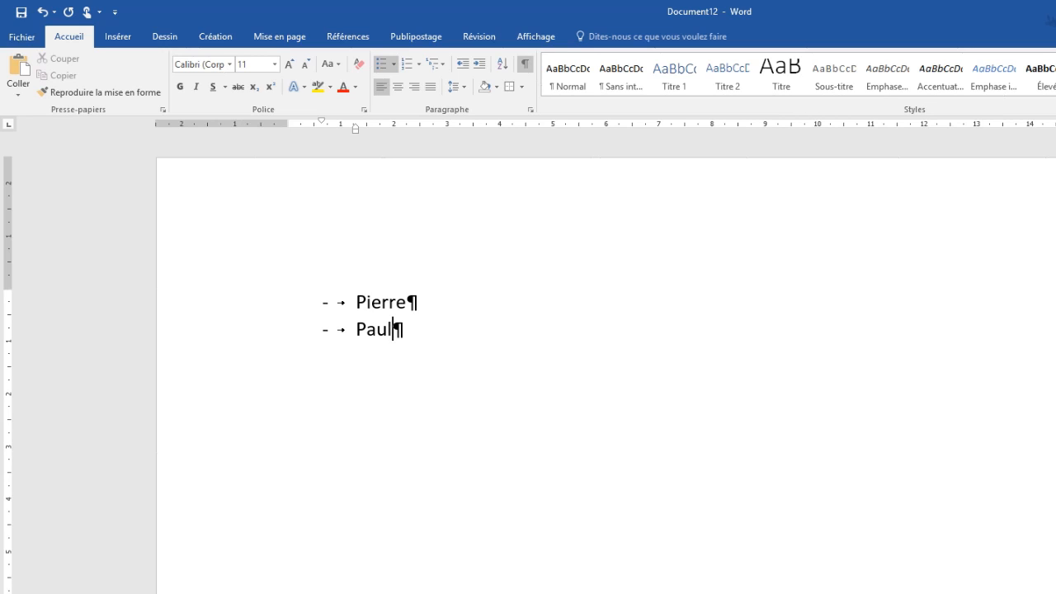
- Try adding "En congé" below the second list item as a separate paragraph without a bullet, and delete it
key(Return)
key(BackSpace)
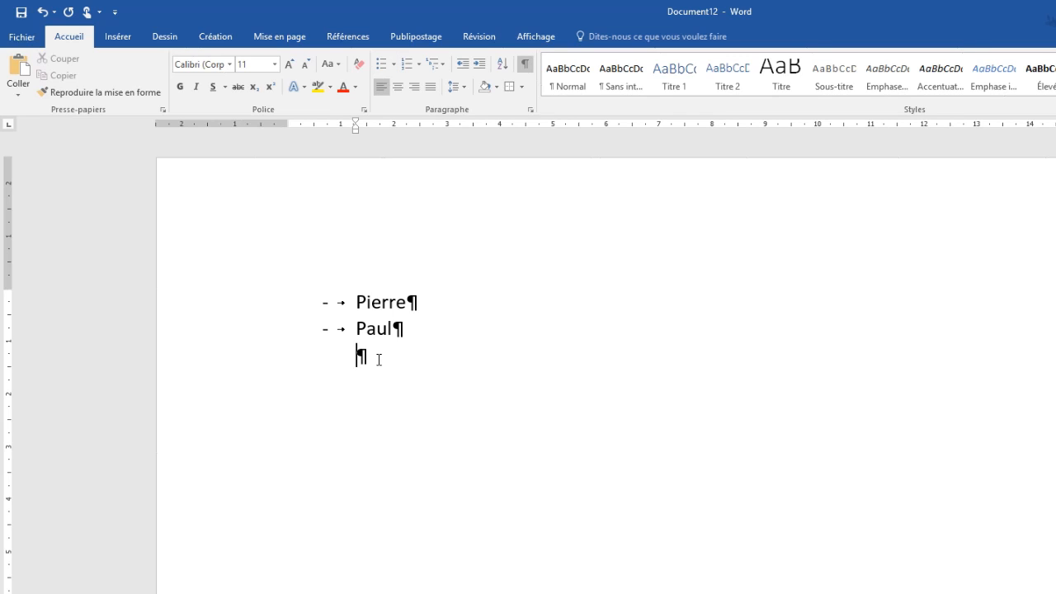
text(En congé)
key(Return)
click(347, 363)
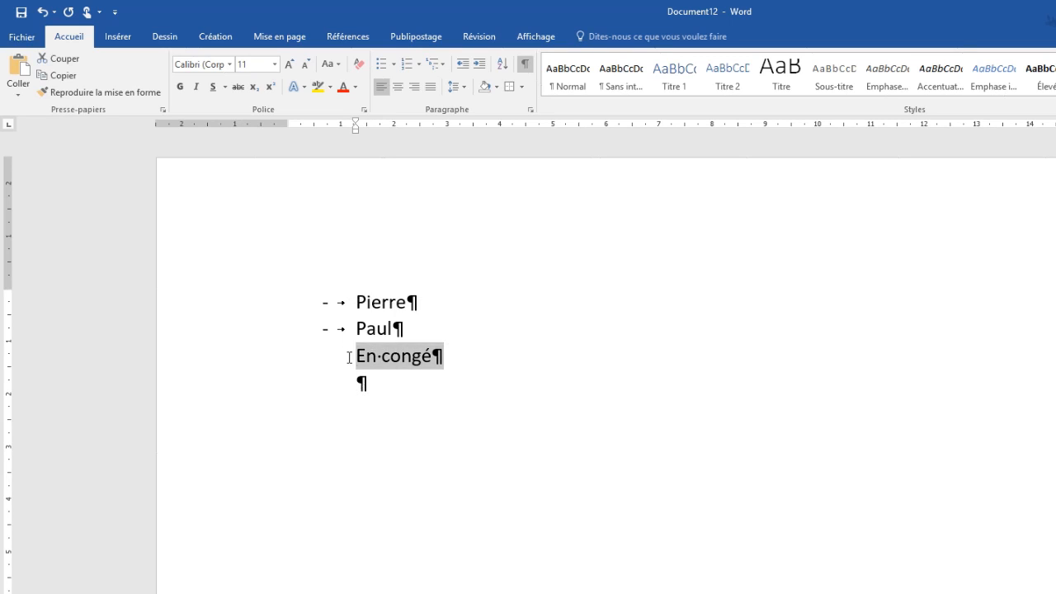
key(BackSpace)
key(BackSpace)
key(BackSpace)
key(BackSpace)
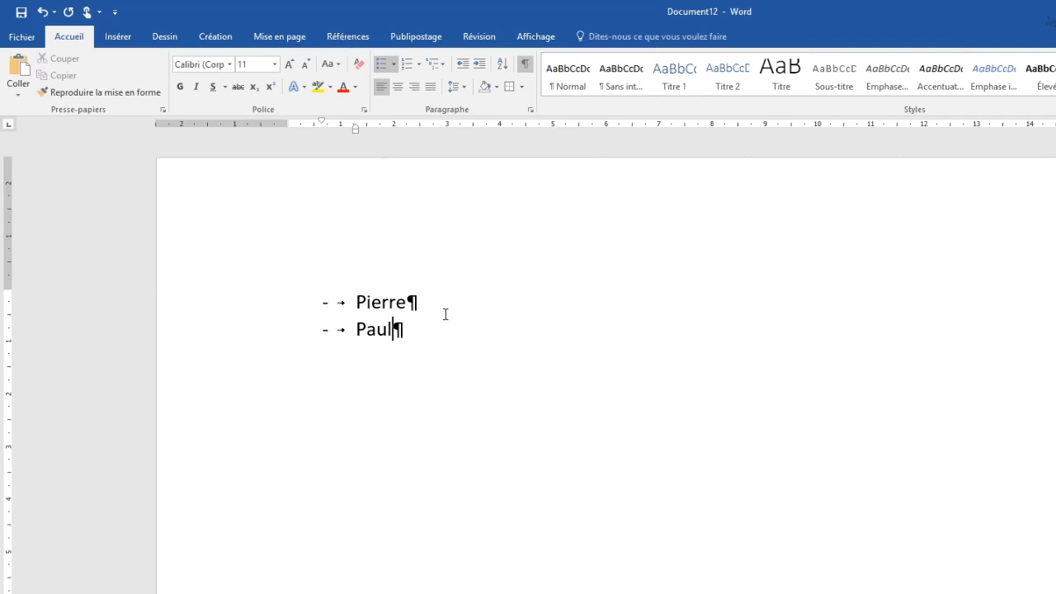
- Add "En congé" inside the second list item on a manual line break, and close the list with a third first name
key(shift+Return)
text(En congé)
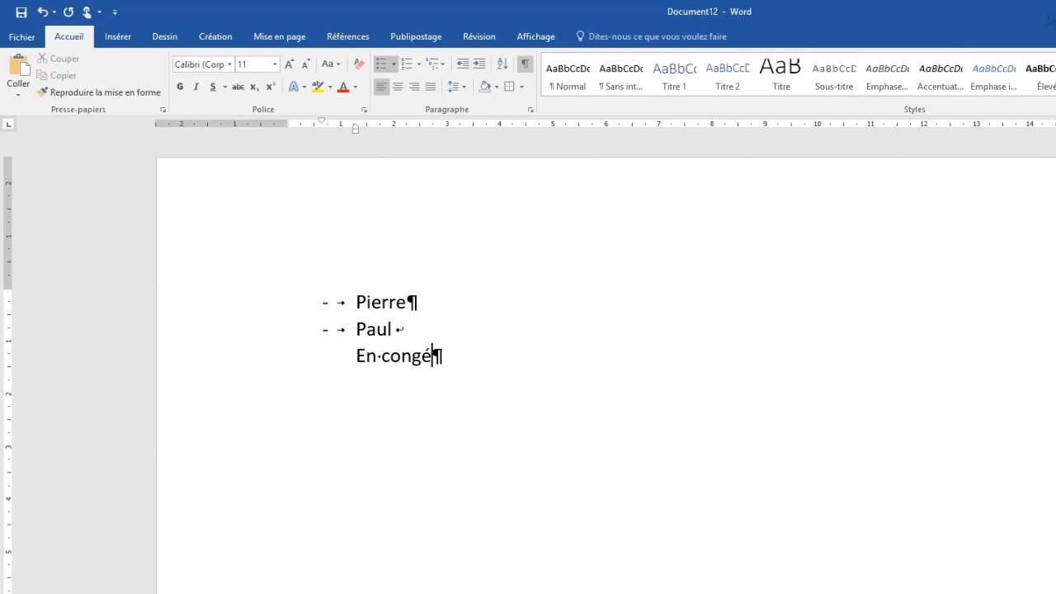
key(Return)
text(Jacques)
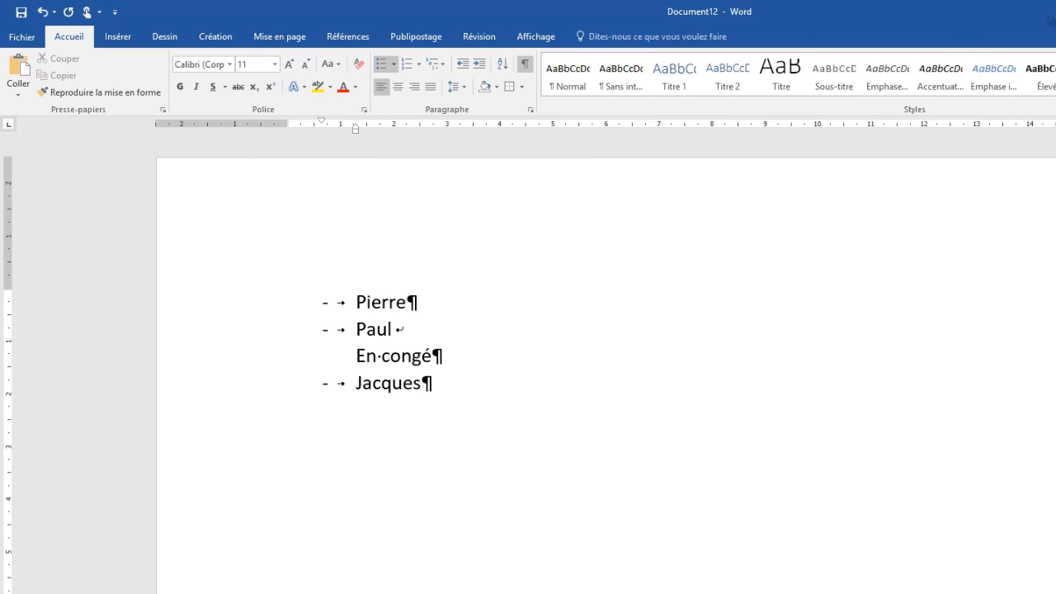
key(Return)
key(Return)
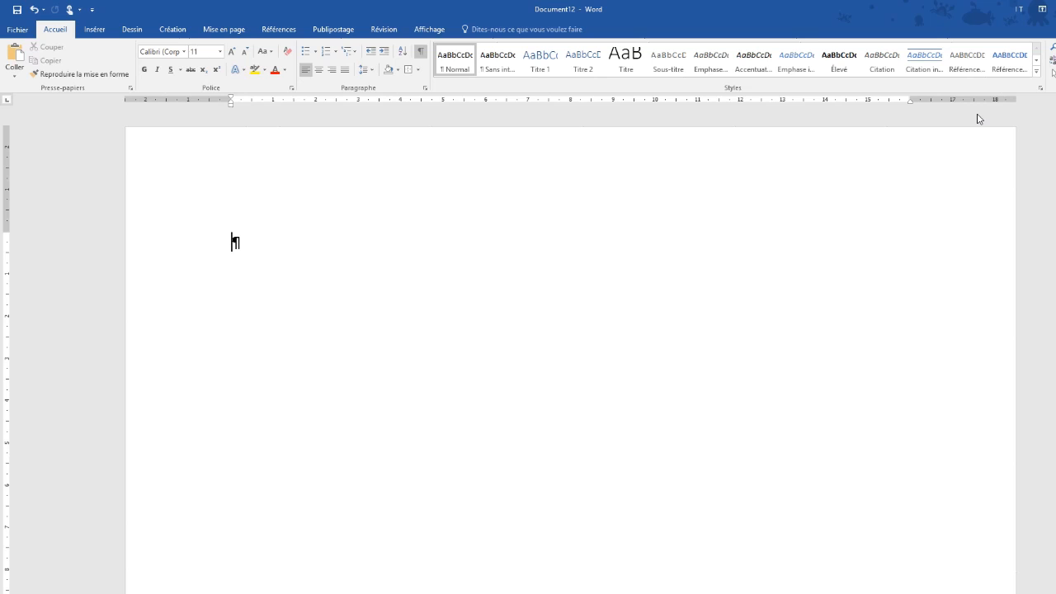
- Enter "Pommes" followed by a tab, with a right-aligned tab stop at 8 cm and dotted leader style 2
text(Pommes)
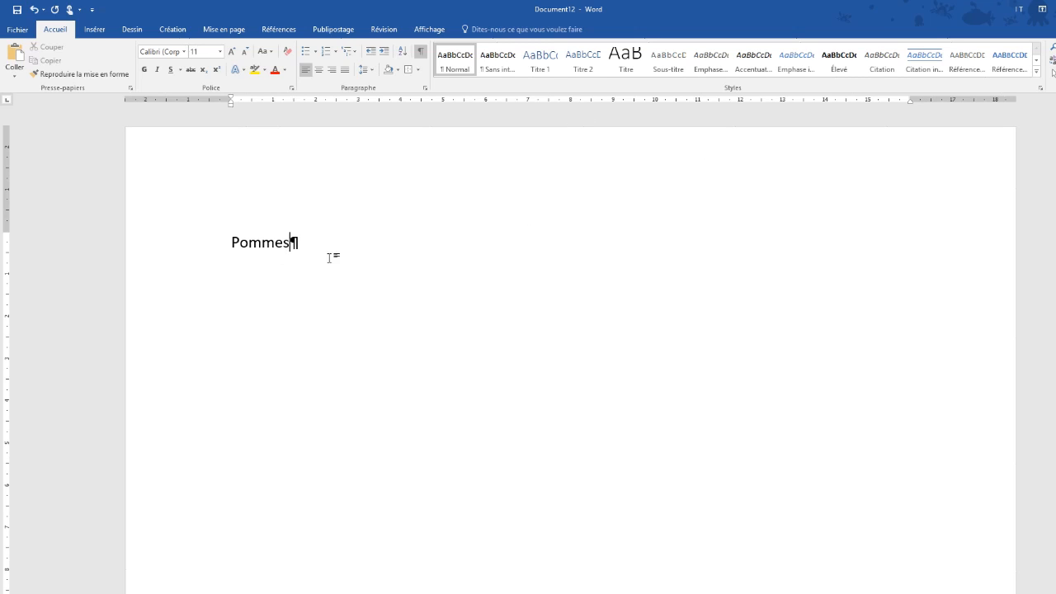
click(570, 100)
key(Tab)
double_click(571, 100)
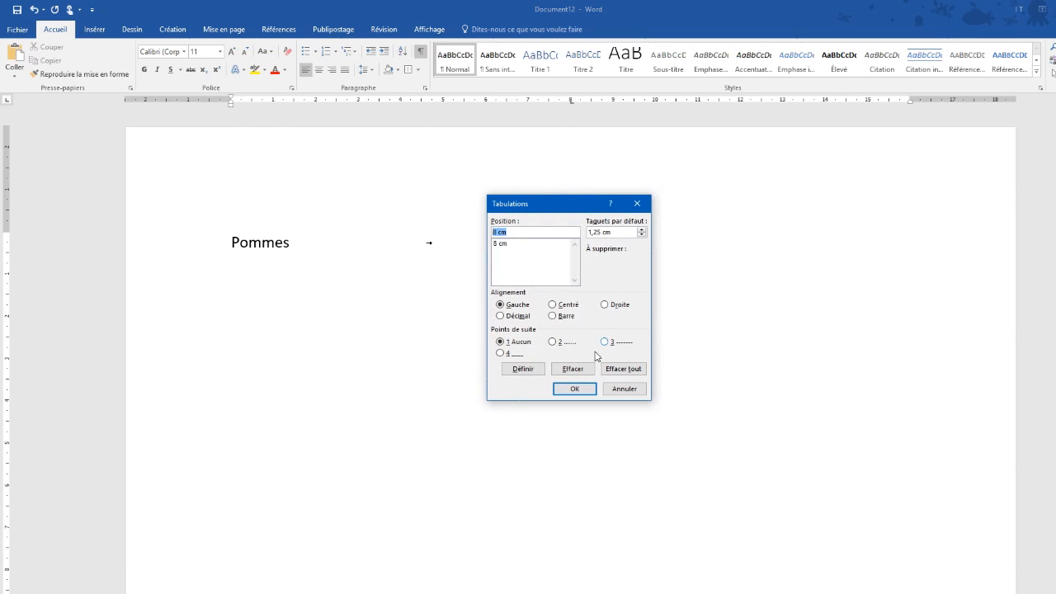
click(604, 305)
click(554, 343)
click(582, 389)
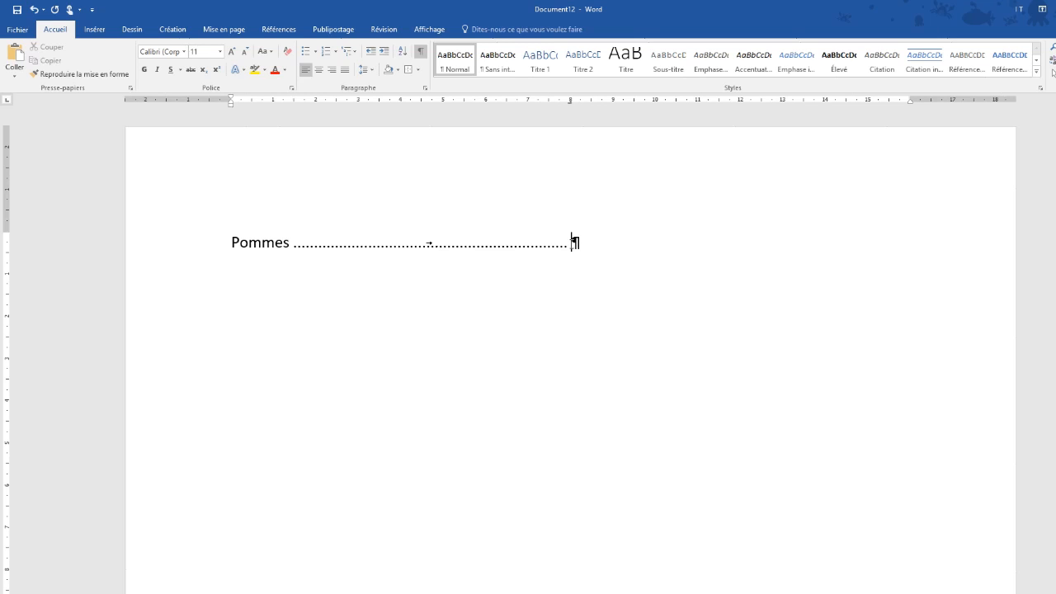
- Add the price 1,40€ to the Pommes line and enter a Fraises line with the tabbed price 2€00
text(1,40€)
key(Return)
text(Fais)
key(BackSpace)
key(BackSpace)
key(BackSpace)
text(raises)
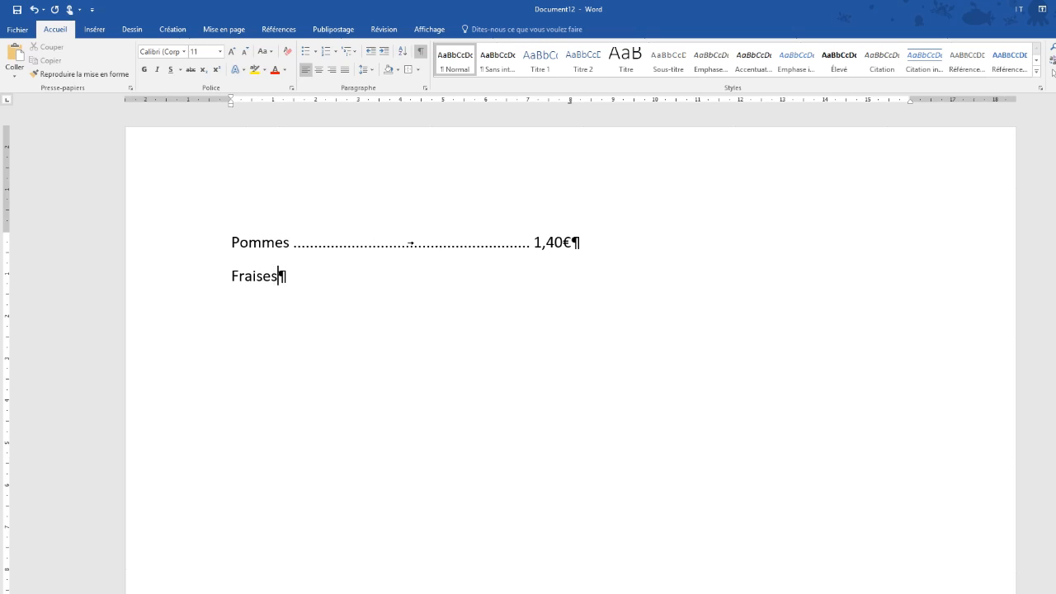
key(Tab)
text(2€00)
key(Return)
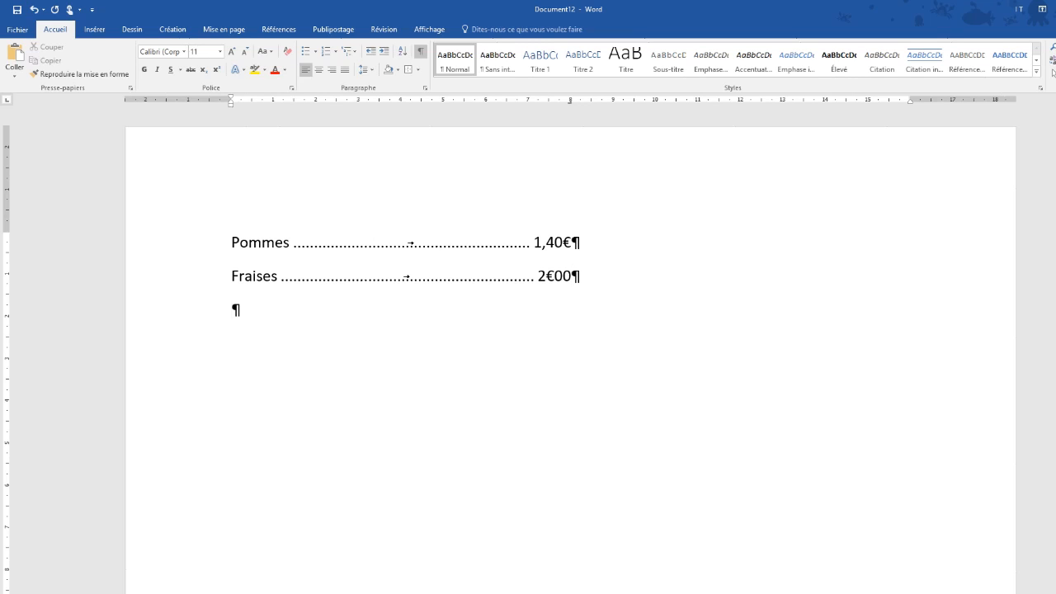
- Add a Pamplemousse line with the tabbed price 1,20€
text(Pamplemousse)
key(Tab)
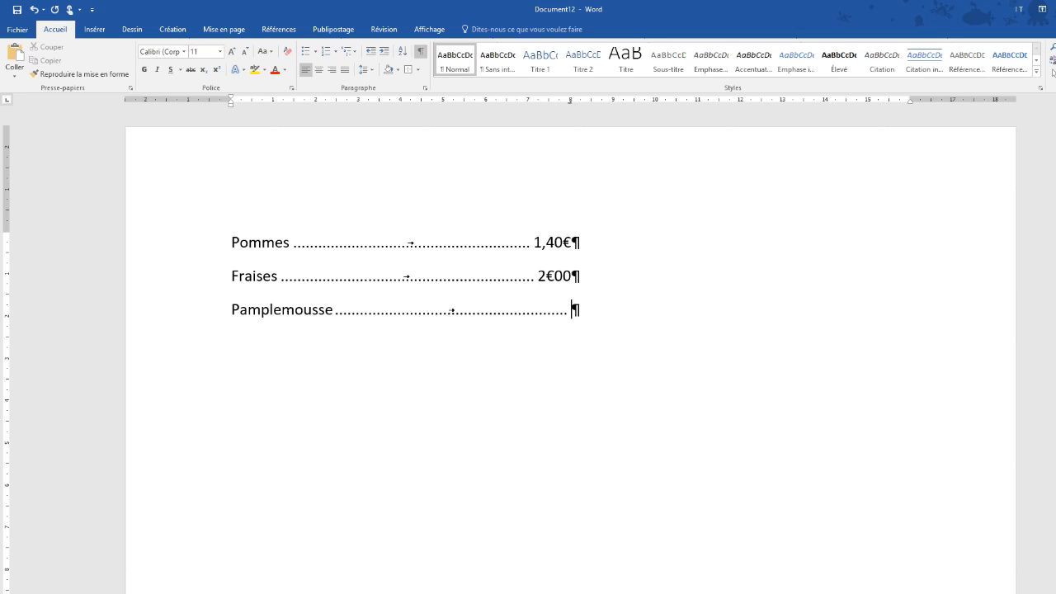
text(1,20€)
- Copy the three price lines and paste them below the list, leaving one empty paragraph between the two lists
drag(205, 260, 198, 311)
key(ctrl+c)
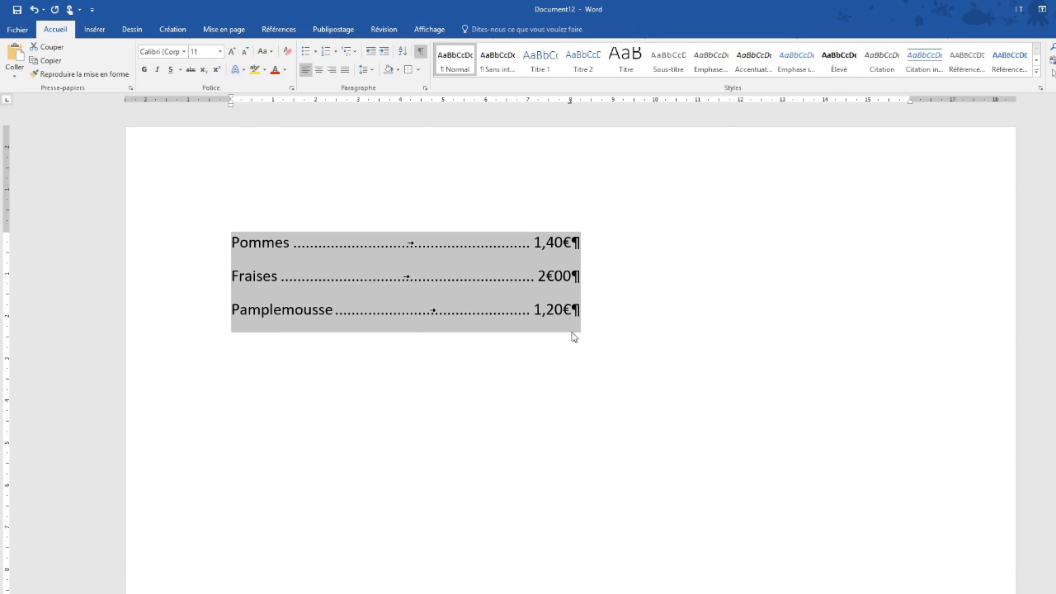
click(620, 316)
key(Return)
key(Return)
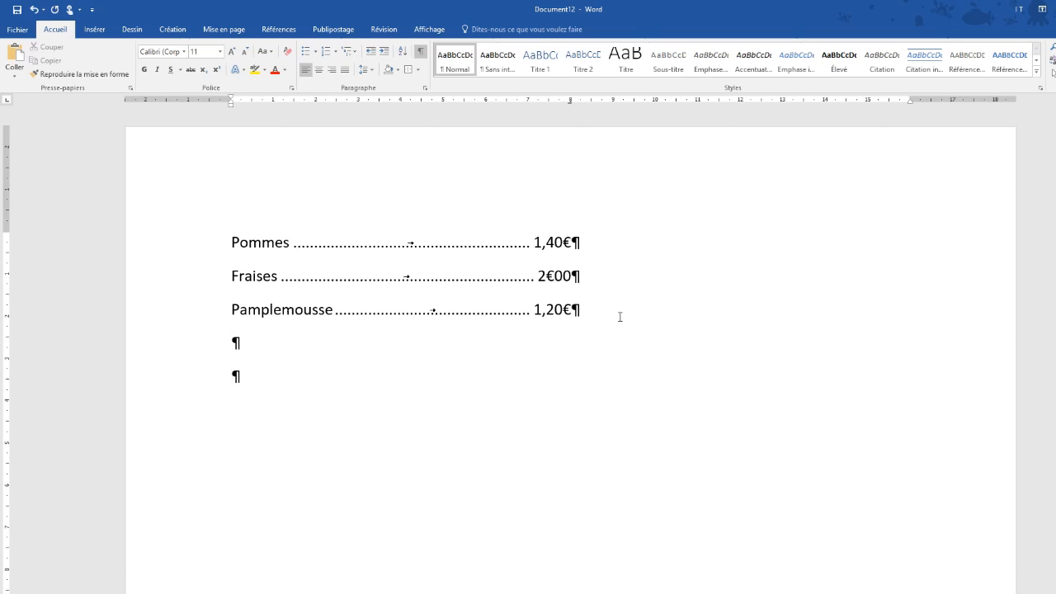
key(ctrl+v)
- Replace the paragraph marks after the copied Pommes and Fraises lines with manual line breaks
key(Delete)
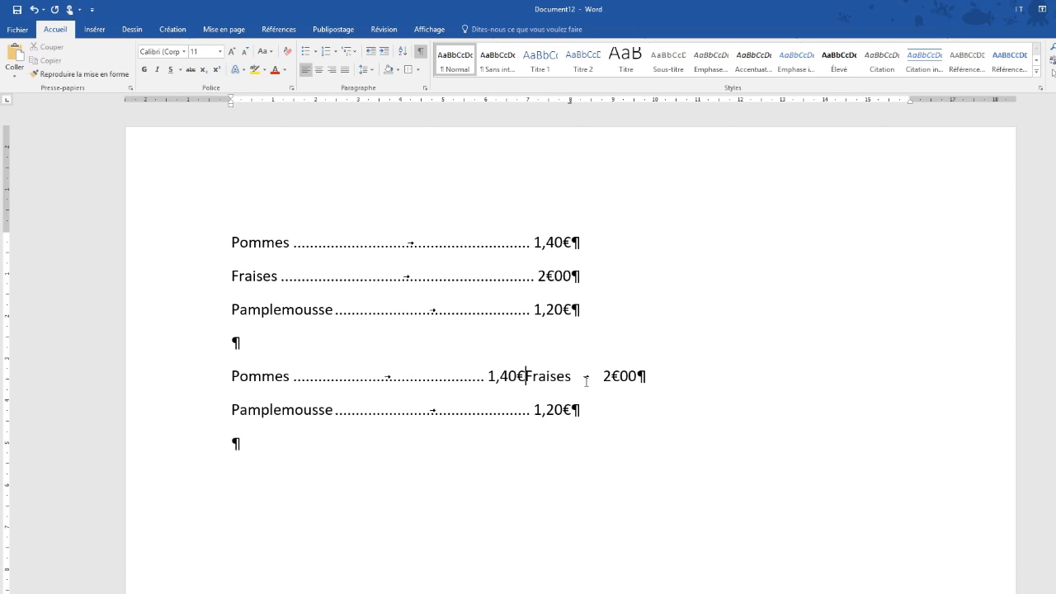
key(shift+Return)
click(581, 392)
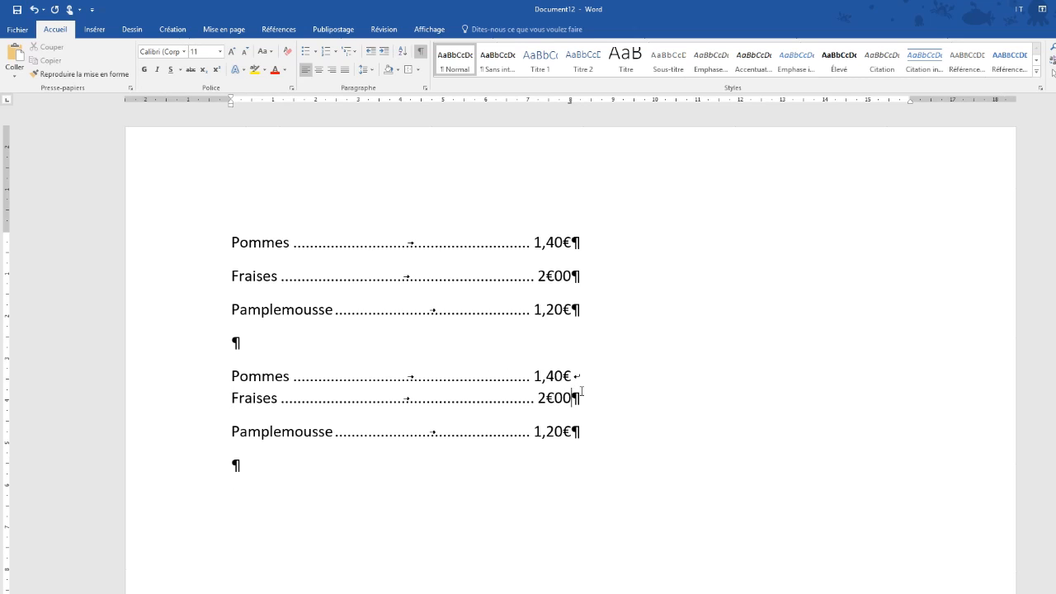
key(Right)
key(Delete)
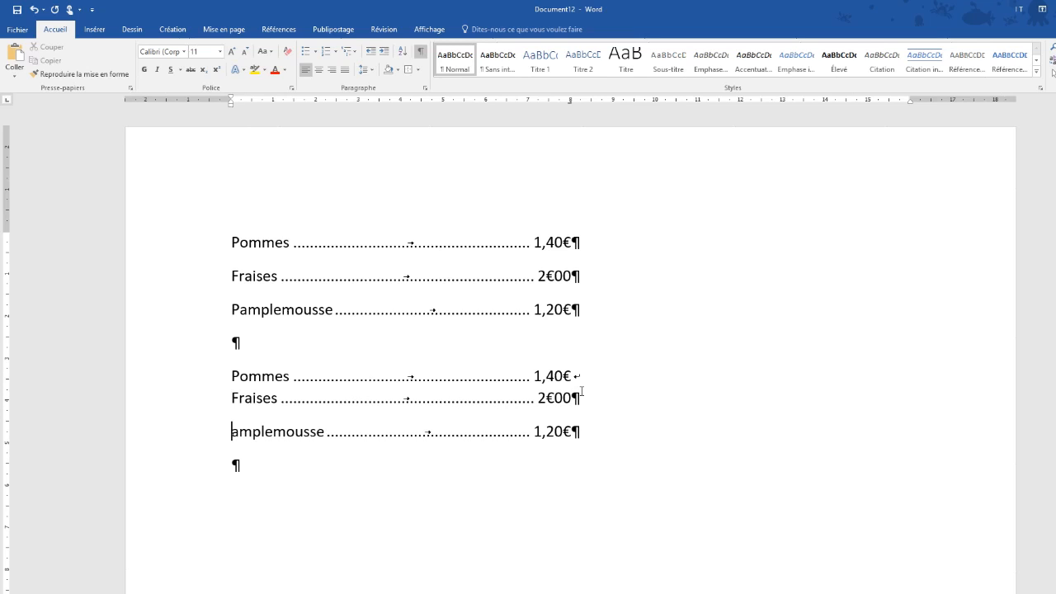
key(BackSpace)
key(shift+Return)
text(P)
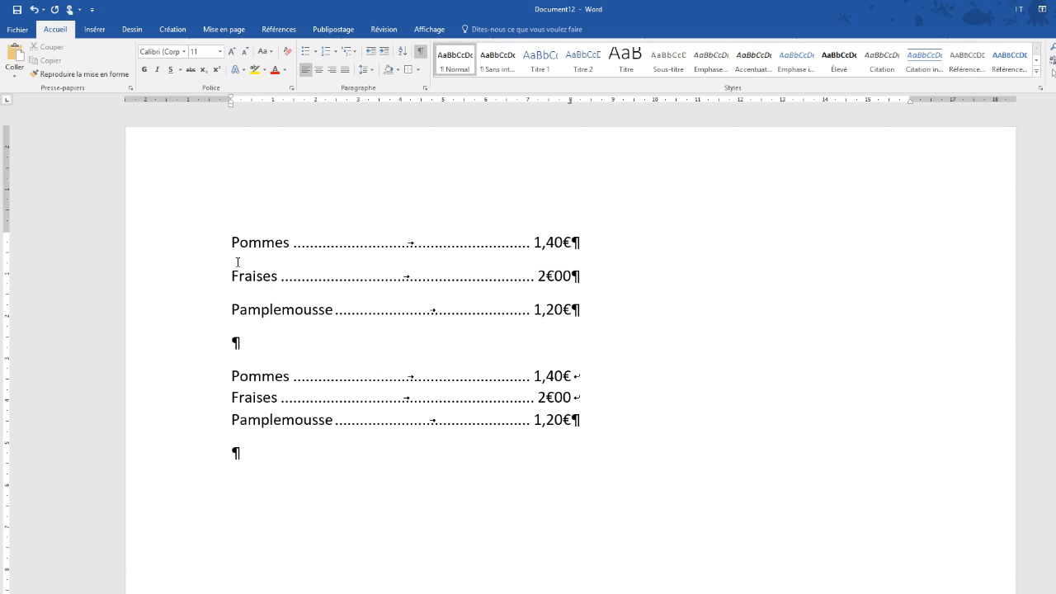
- Compare how the paragraph-separated list and the line-break list are selected as paragraphs
click(187, 262)
click(195, 277)
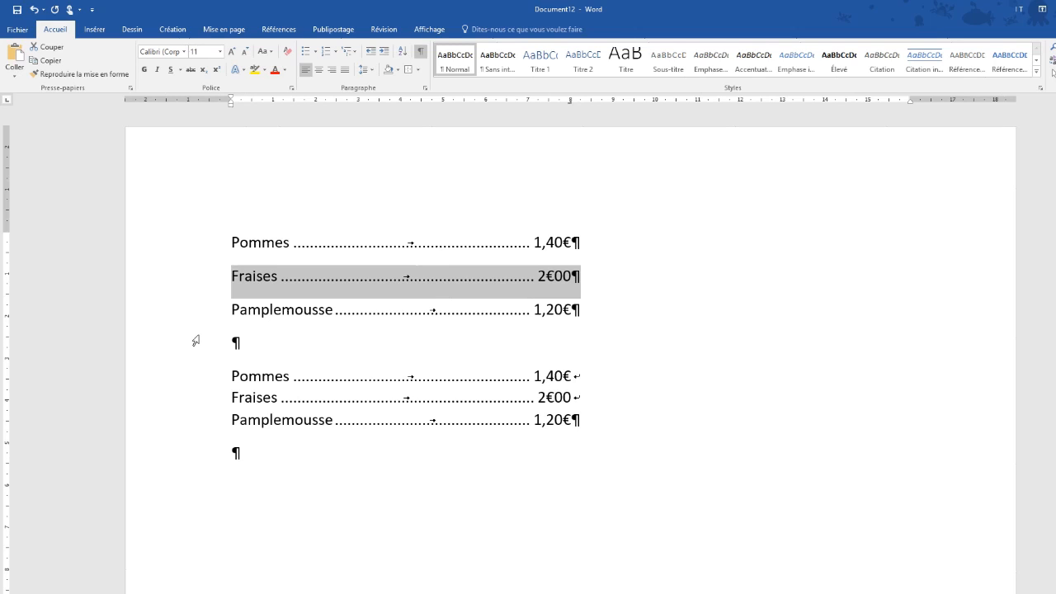
click(435, 390)
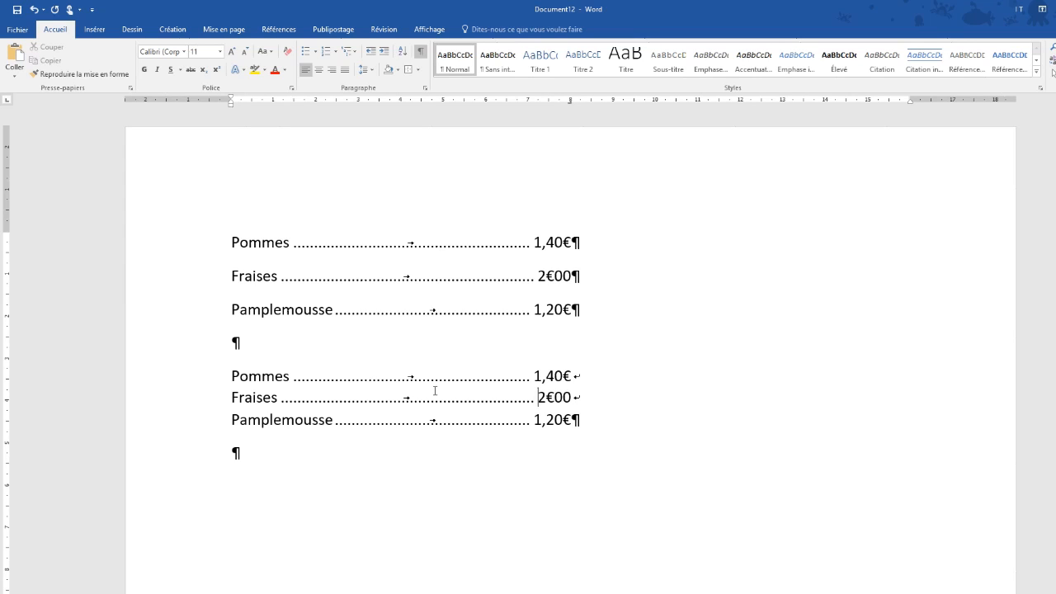
drag(201, 245, 200, 306)
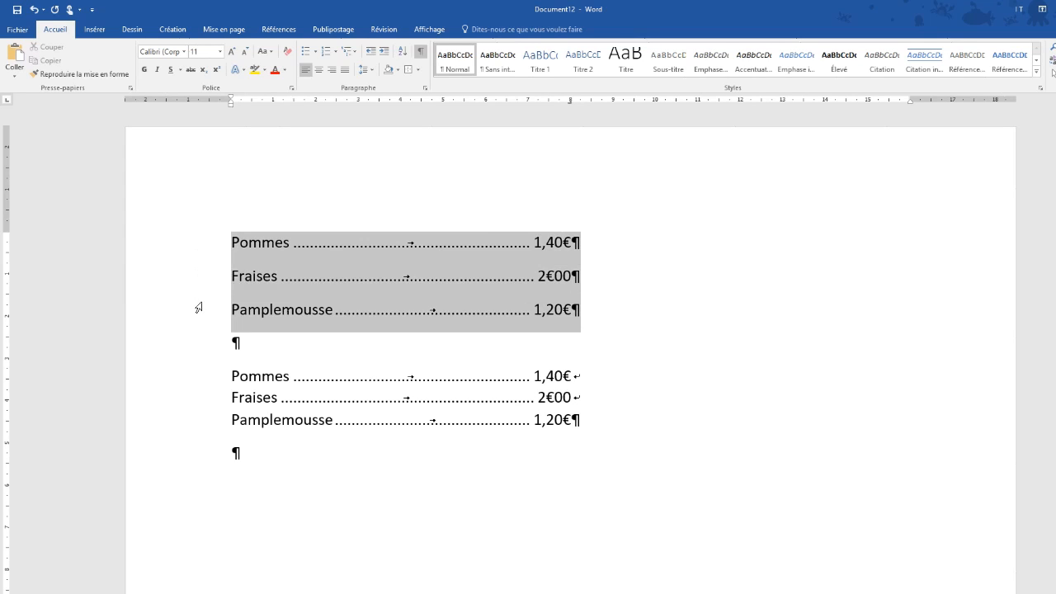
double_click(196, 387)
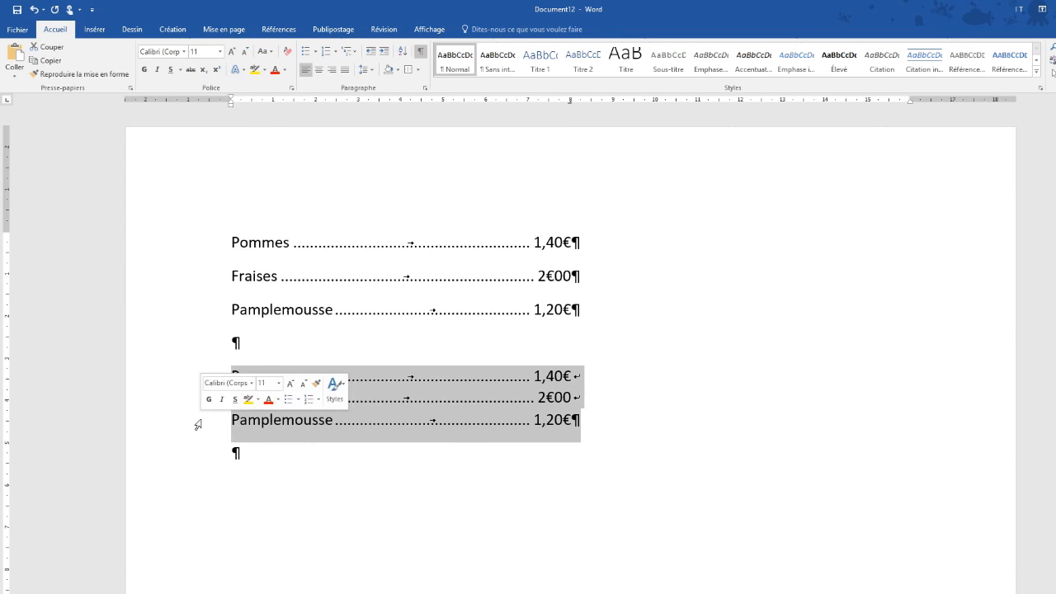
click(437, 510)
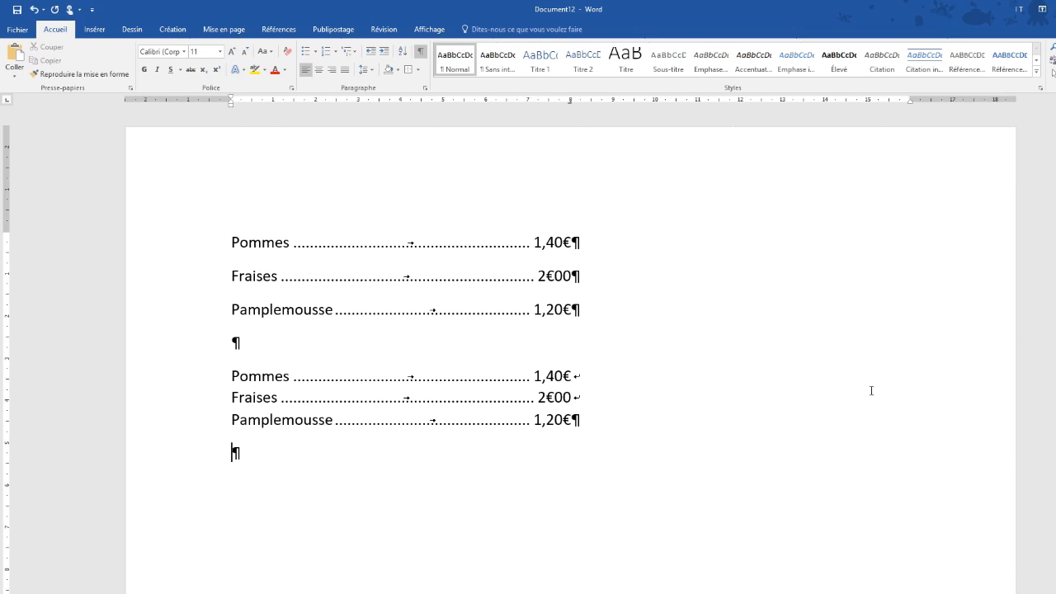
- Move the right tab stop of the first list's Pommes line to 16 cm
click(500, 241)
drag(570, 101, 730, 100)
drag(909, 102, 909, 101)
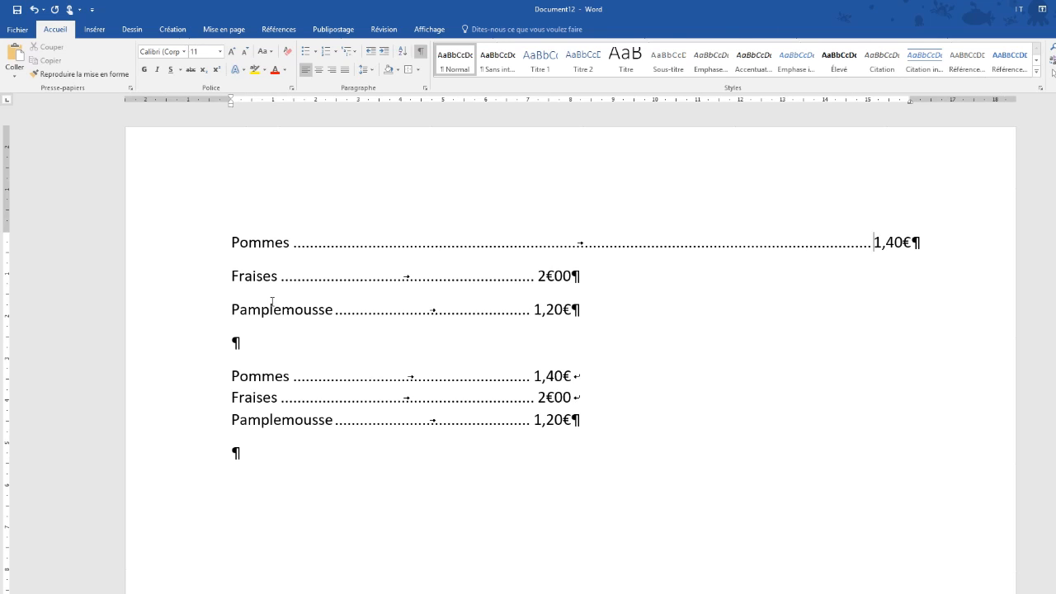
- Check the tab stops of the first list's three lines and return the Pommes line's tab stop to 8 cm
drag(203, 243, 196, 309)
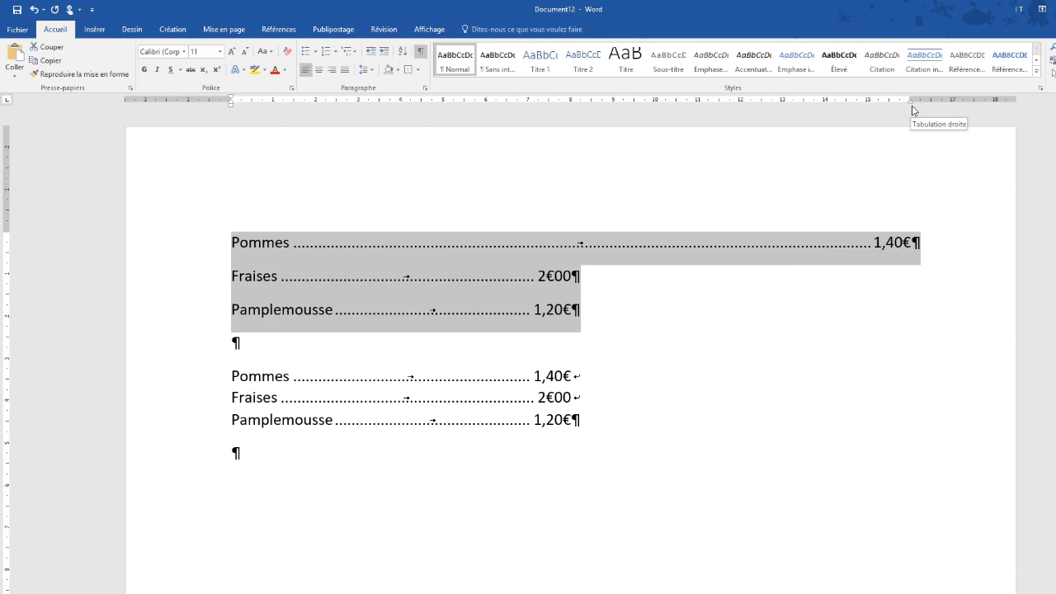
click(534, 275)
click(517, 313)
click(382, 245)
drag(911, 101, 570, 102)
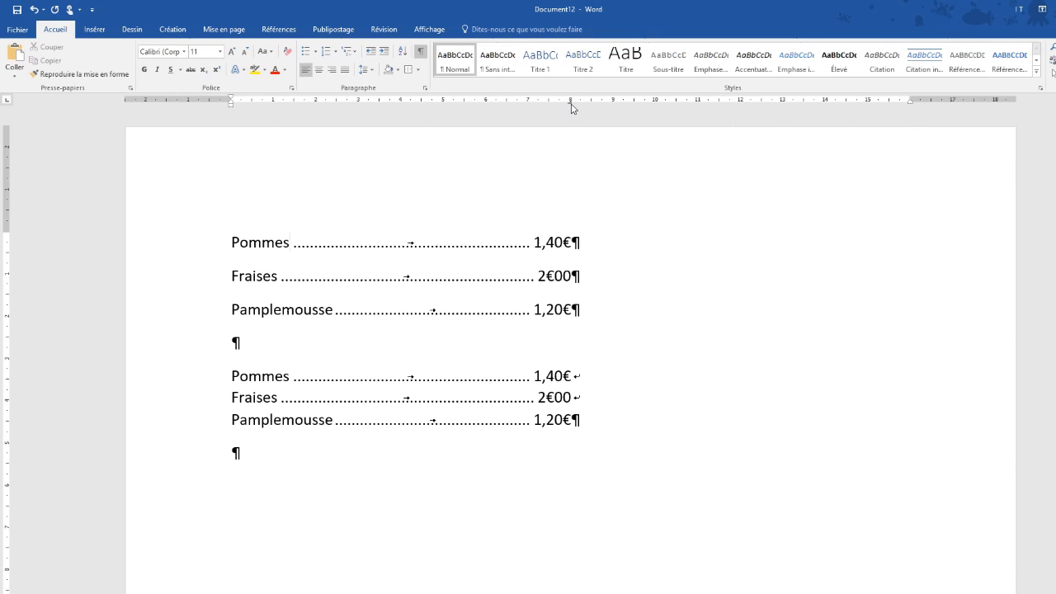
- Select the three lines of the first list, and undo the last tab stop move on the Pommes line
drag(202, 247, 201, 314)
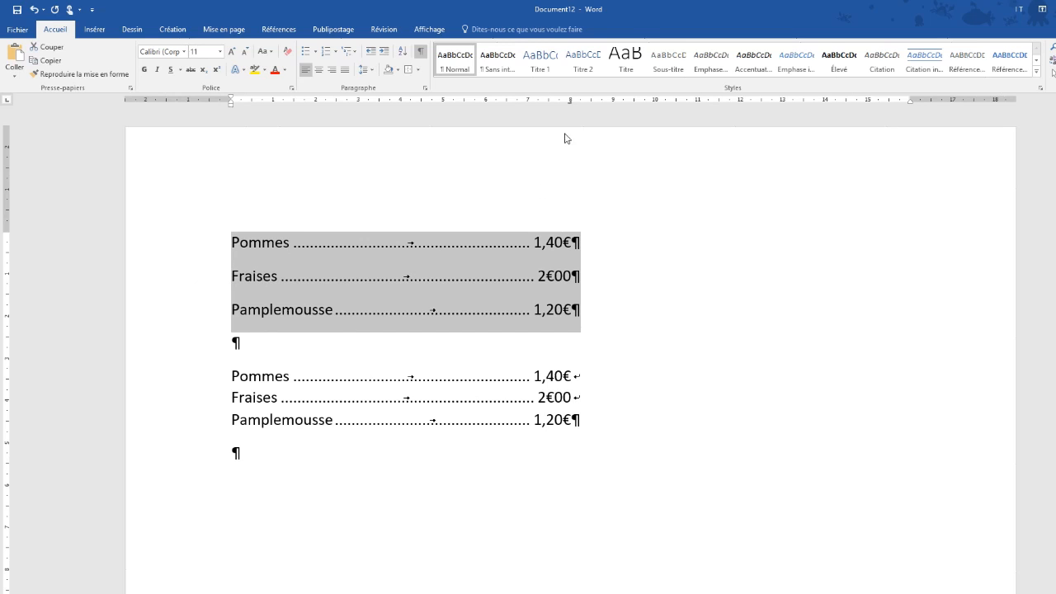
click(640, 275)
click(37, 12)
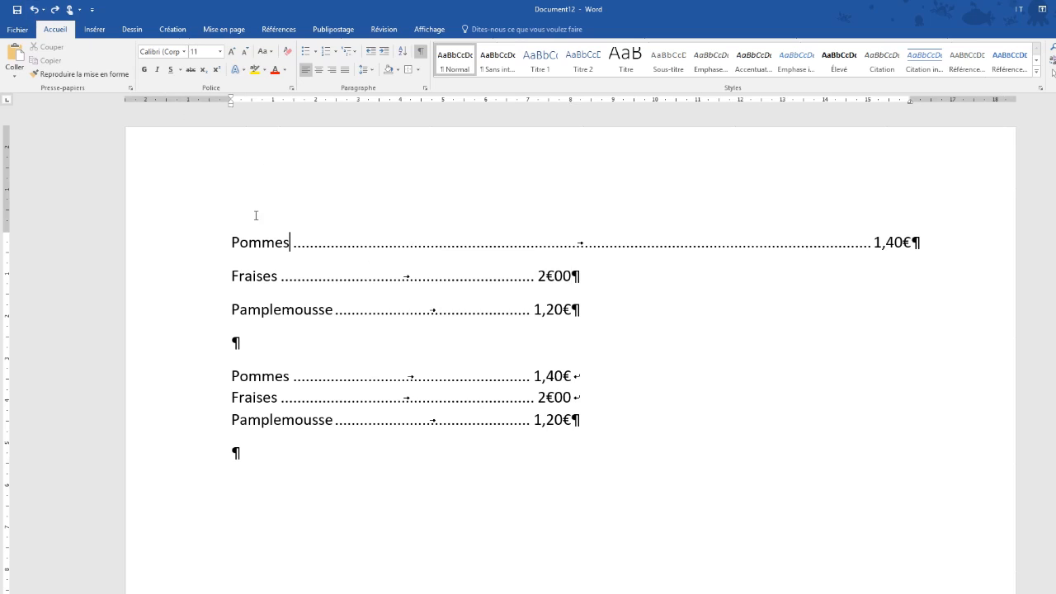
- Try copying the Pommes line's formatting onto the first list's Fraises line, and undo it together with the Pommes tab stop move
click(195, 243)
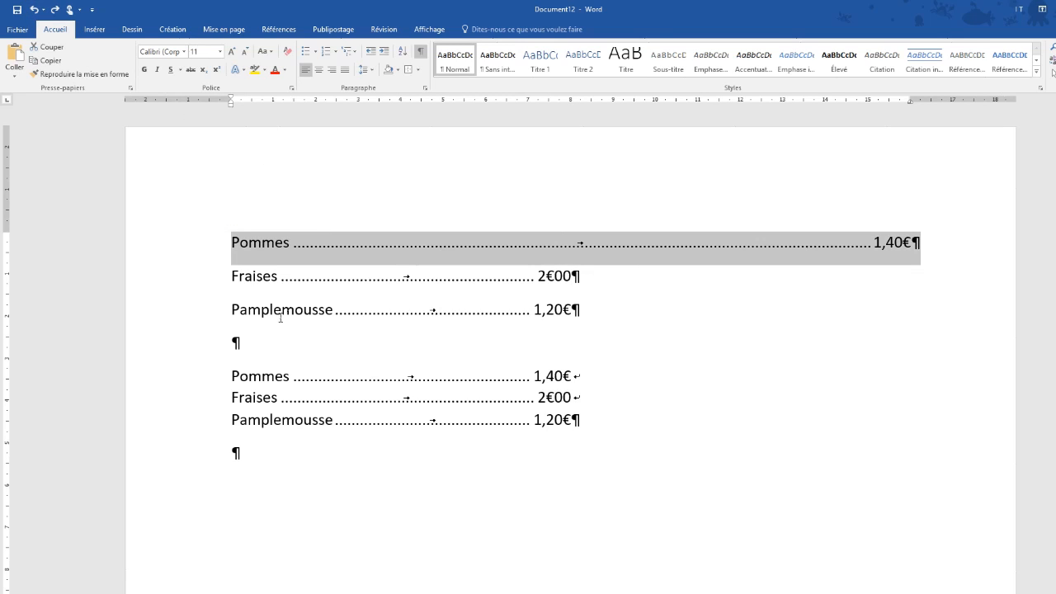
click(66, 74)
click(215, 279)
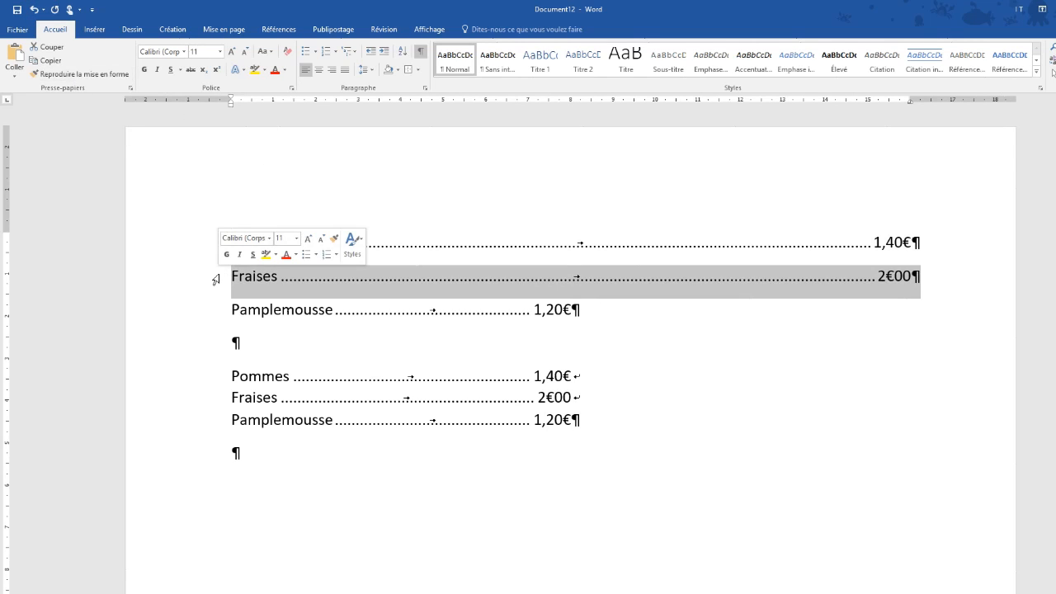
click(34, 10)
click(34, 10)
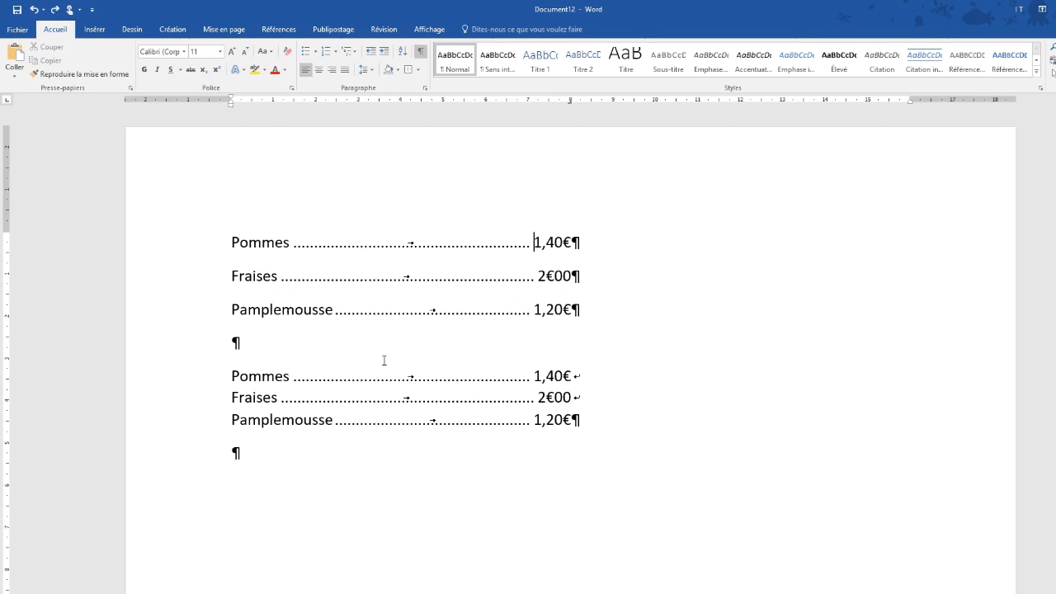
- Move the right tab stop of the second list, with the manual line breaks, to 16 cm
drag(571, 377, 582, 399)
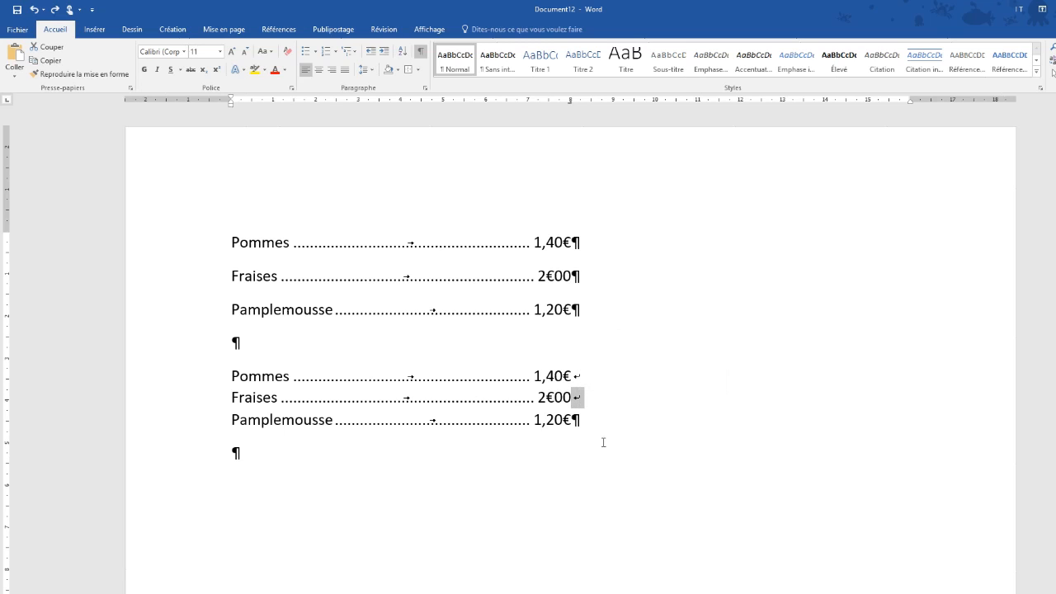
click(466, 406)
click(447, 423)
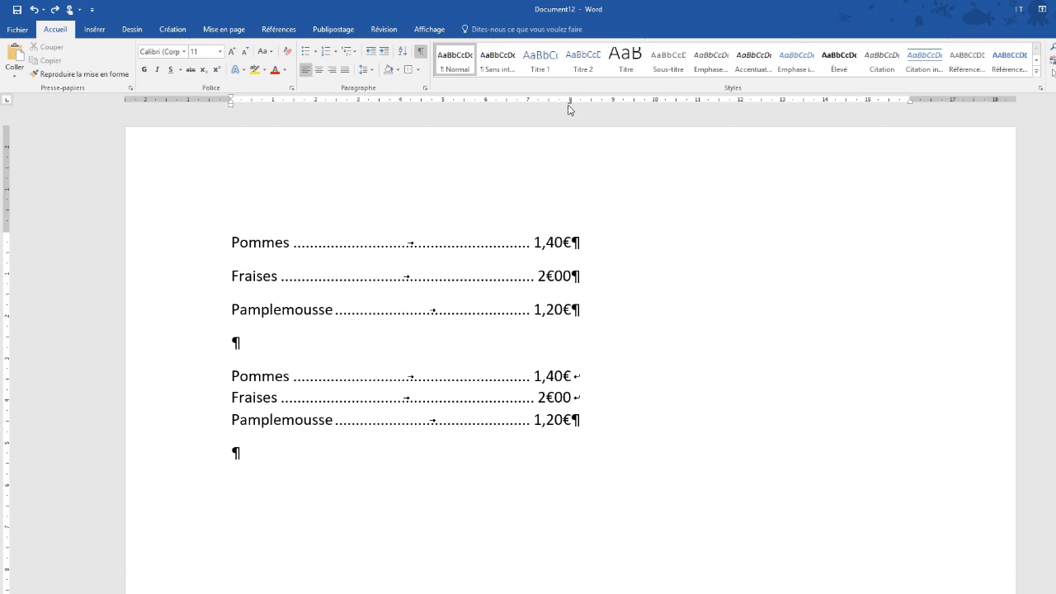
drag(571, 100, 732, 102)
drag(908, 119, 909, 102)
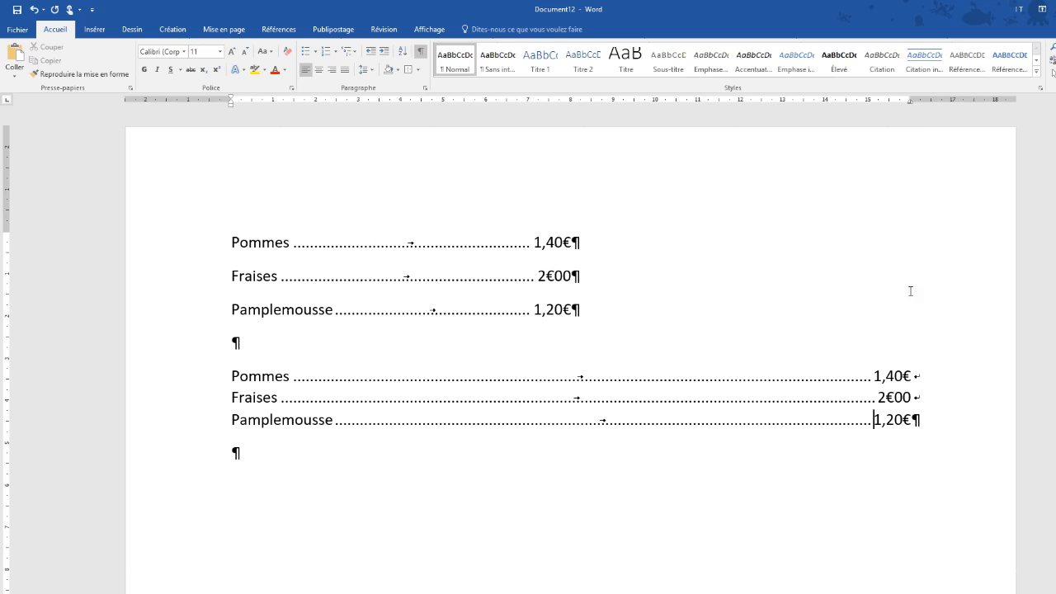
- Change the leader of the second list's 16 cm tab stop to dashed style 3
double_click(910, 104)
click(605, 341)
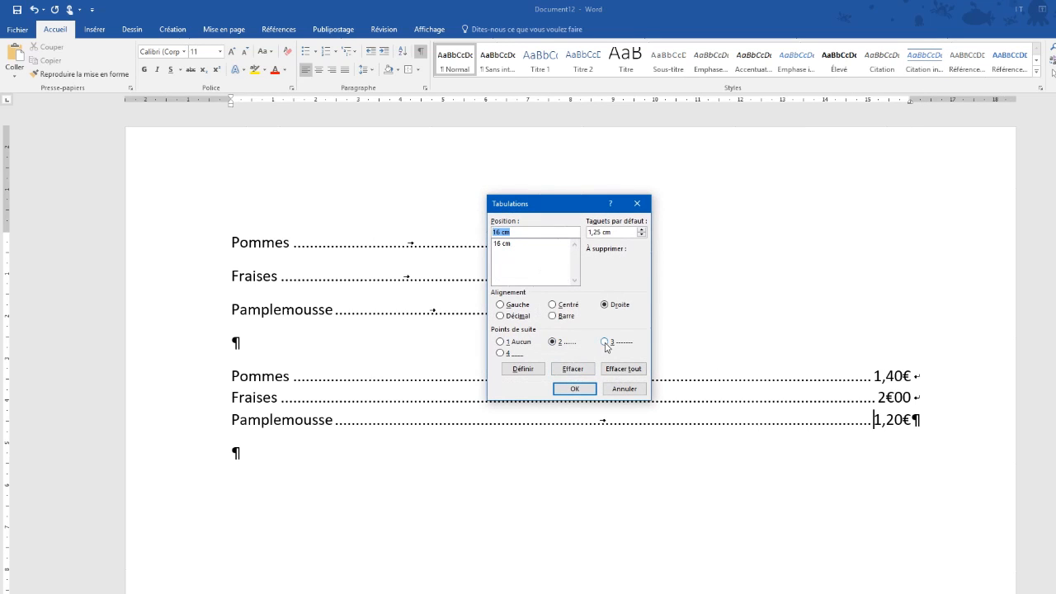
click(574, 388)
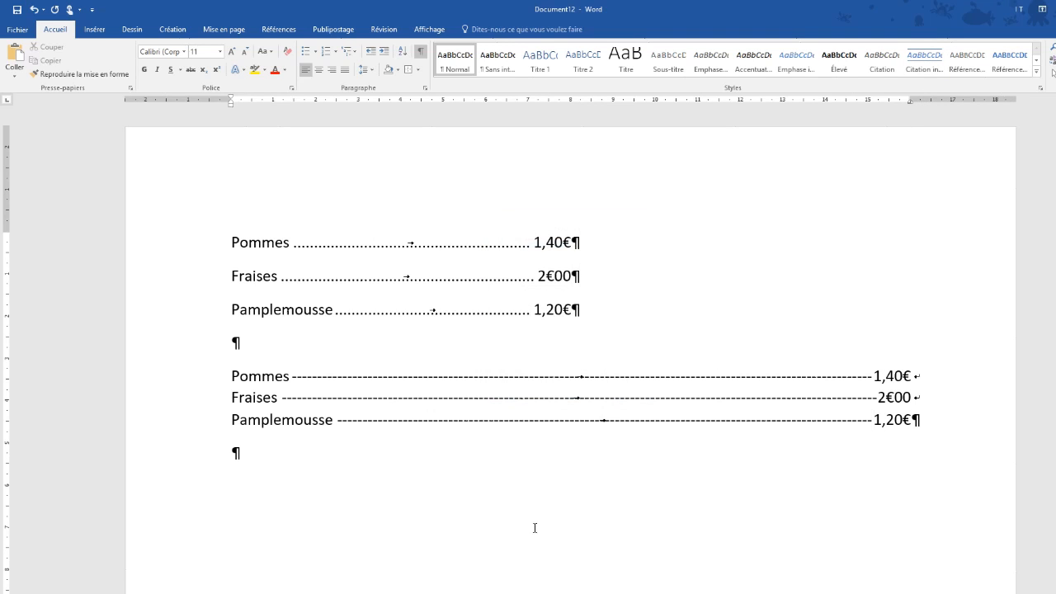